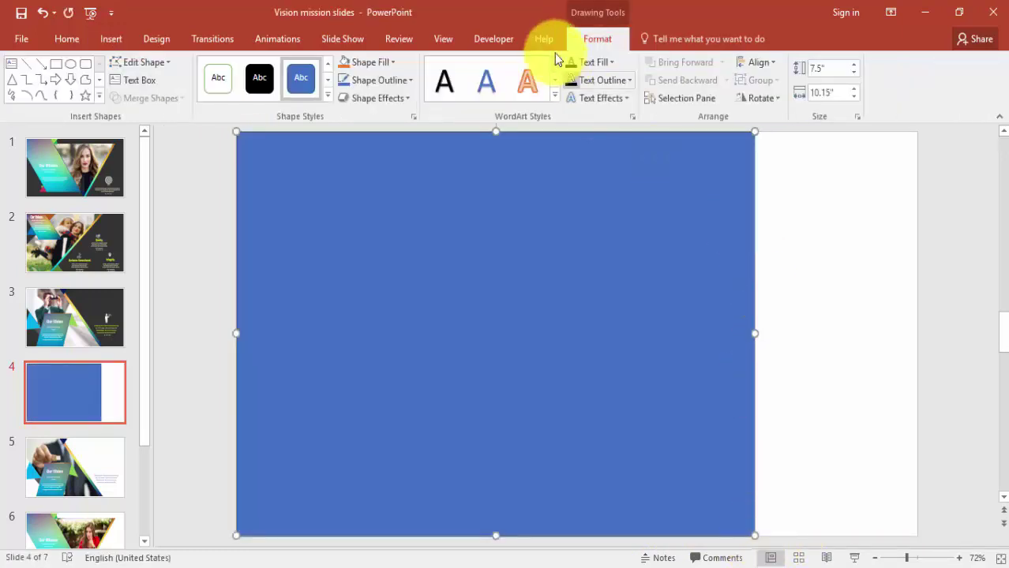
- Remove the blue rectangle's outline
{"action": "left_click", "coordinate": [380, 83]}
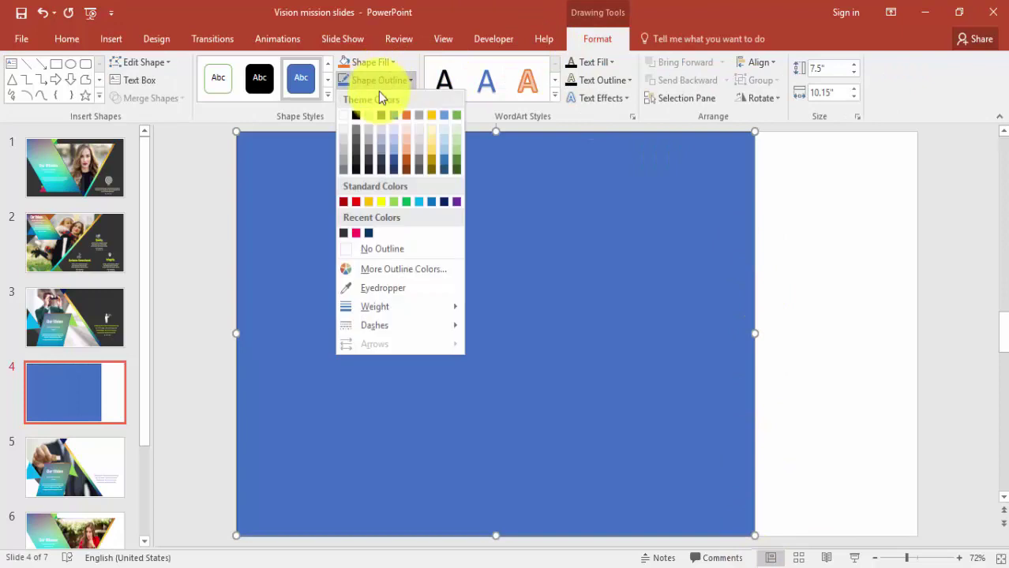
{"action": "left_click", "coordinate": [403, 249]}
{"action": "left_click", "coordinate": [840, 260]}
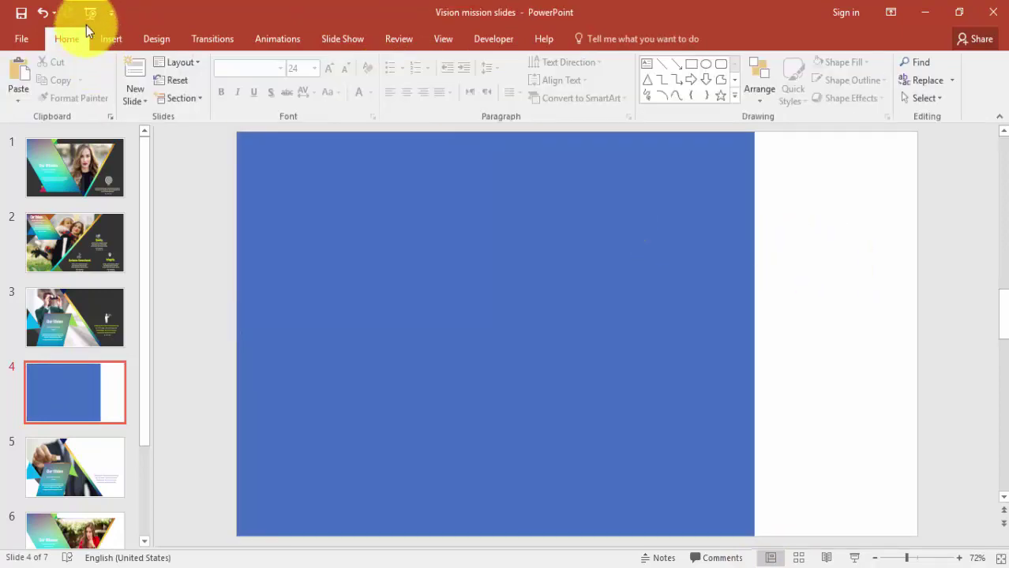
- Draw a tall right triangle over the rectangle's right side, filled yellow with no outline
{"action": "left_click", "coordinate": [110, 38]}
{"action": "left_click", "coordinate": [252, 103]}
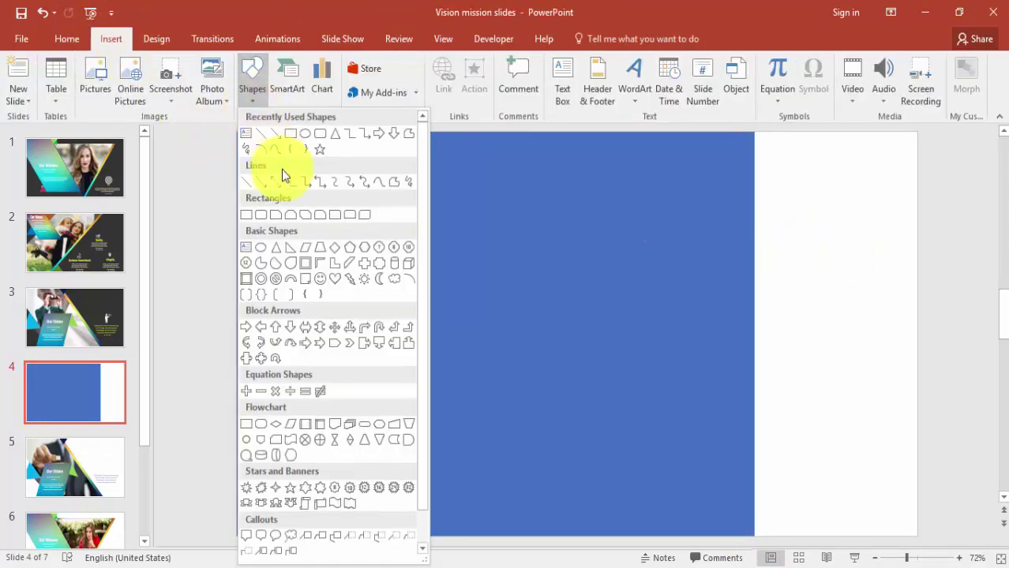
{"action": "left_click", "coordinate": [293, 255]}
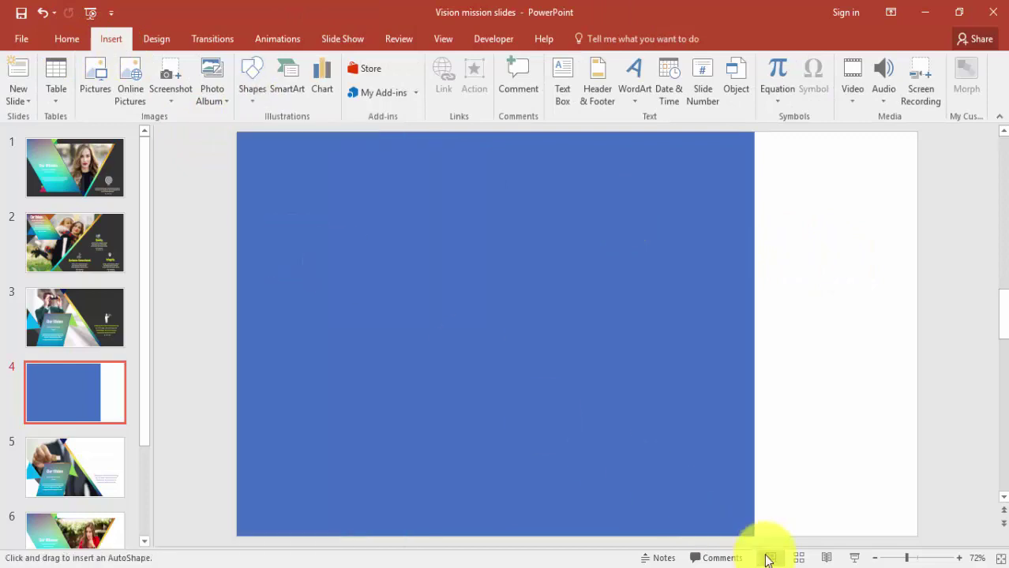
{"action": "mouse_move", "coordinate": [750, 533]}
{"action": "left_mouse_down"}
{"action": "mouse_move", "coordinate": [658, 367]}
{"action": "mouse_move", "coordinate": [588, 131]}
{"action": "left_mouse_up"}
{"action": "left_click", "coordinate": [370, 79]}
{"action": "left_click", "coordinate": [378, 245]}
{"action": "left_click", "coordinate": [367, 62]}
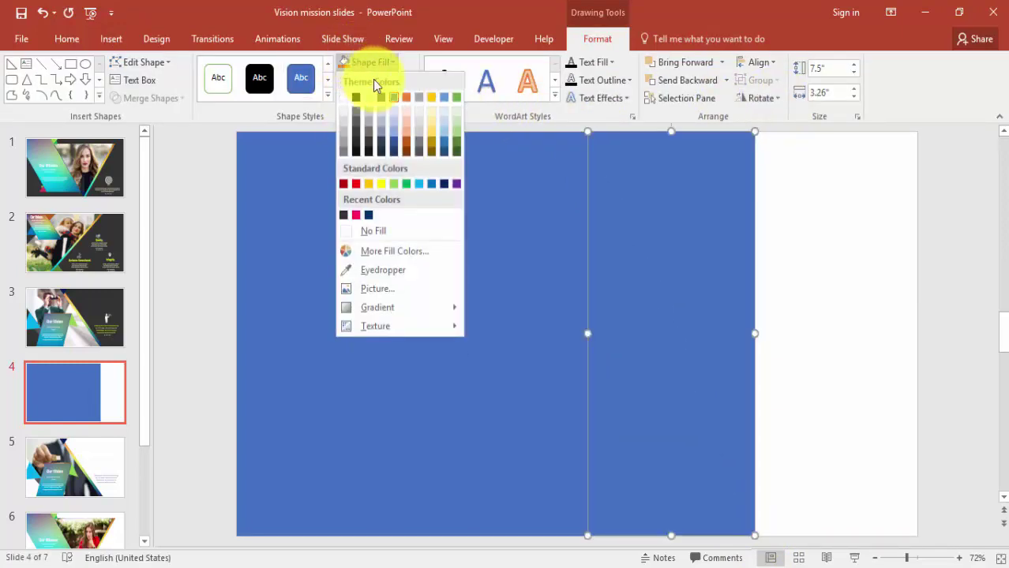
{"action": "left_click", "coordinate": [378, 185]}
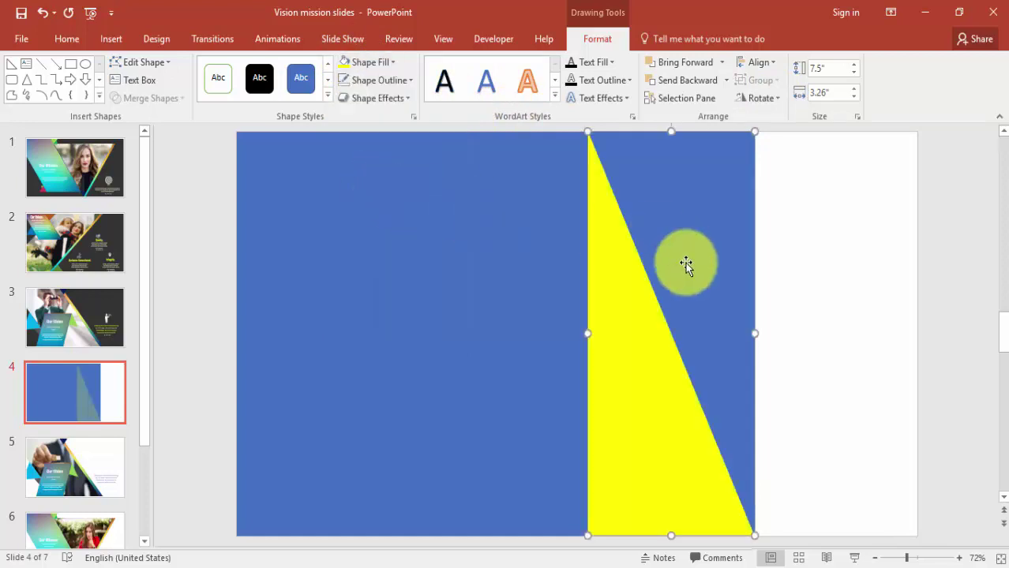
- Flip the yellow triangle horizontally and vertically, then widen it to 7.5" by 6.96"
{"action": "left_click", "coordinate": [755, 98]}
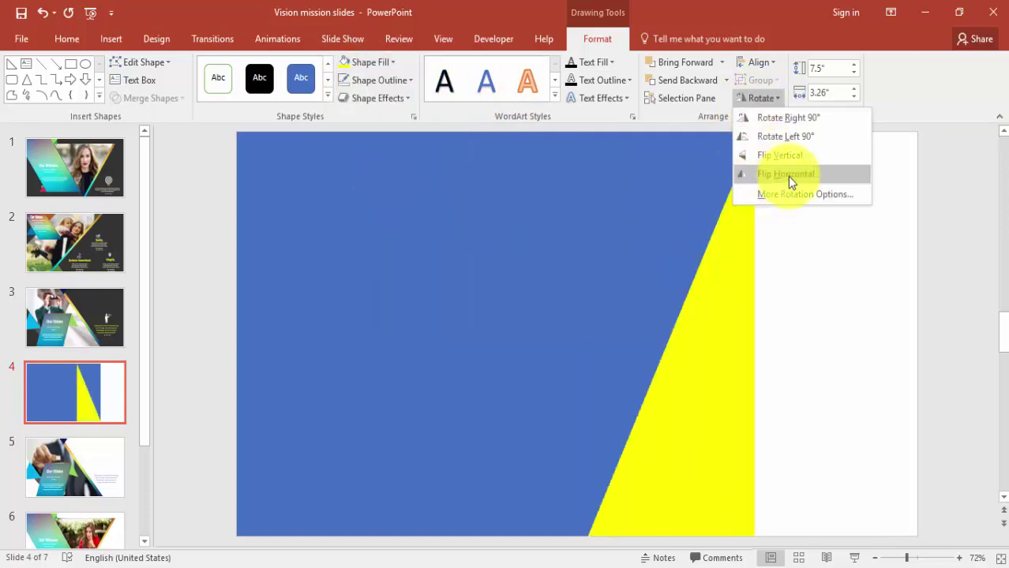
{"action": "left_click", "coordinate": [788, 175]}
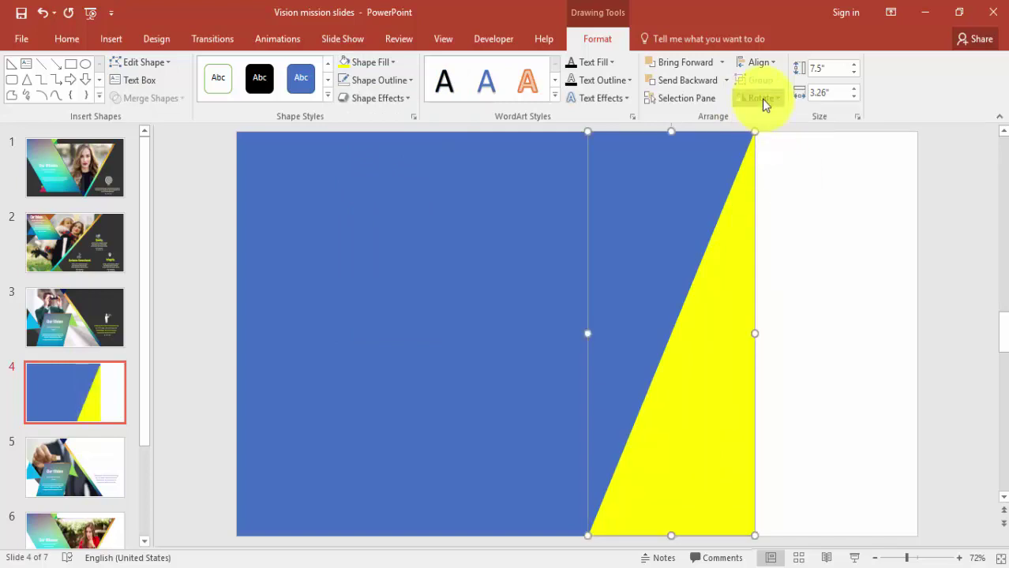
{"action": "left_click", "coordinate": [760, 98]}
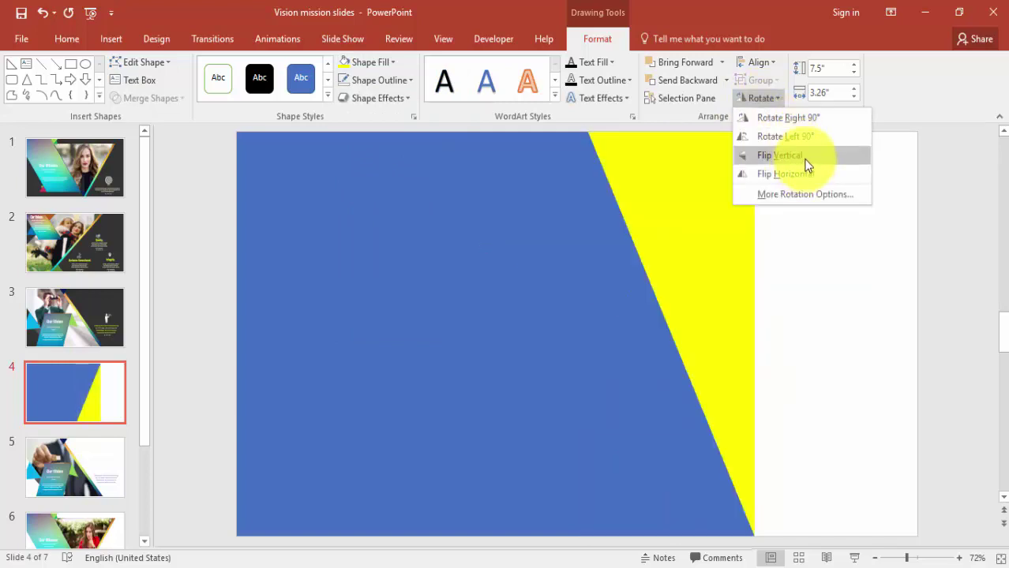
{"action": "left_click", "coordinate": [805, 161]}
{"action": "left_click_drag", "start_coordinate": [581, 337], "coordinate": [399, 364]}
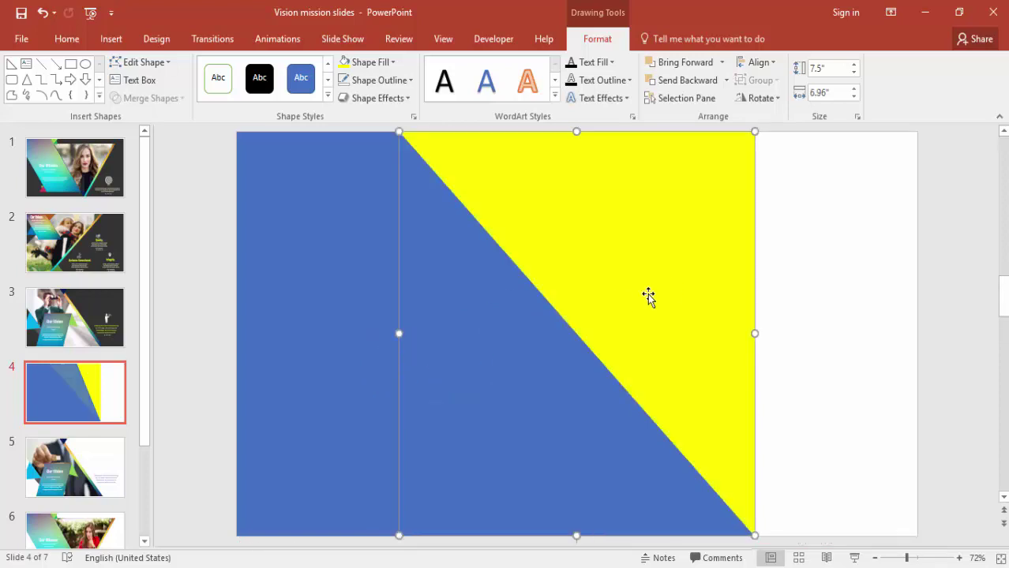
{"action": "left_click", "coordinate": [822, 298]}
- Draw a 4.24" by 3.46" outline-free yellow right triangle in the lower-left corner, then view slide 3
{"action": "left_click", "coordinate": [111, 39]}
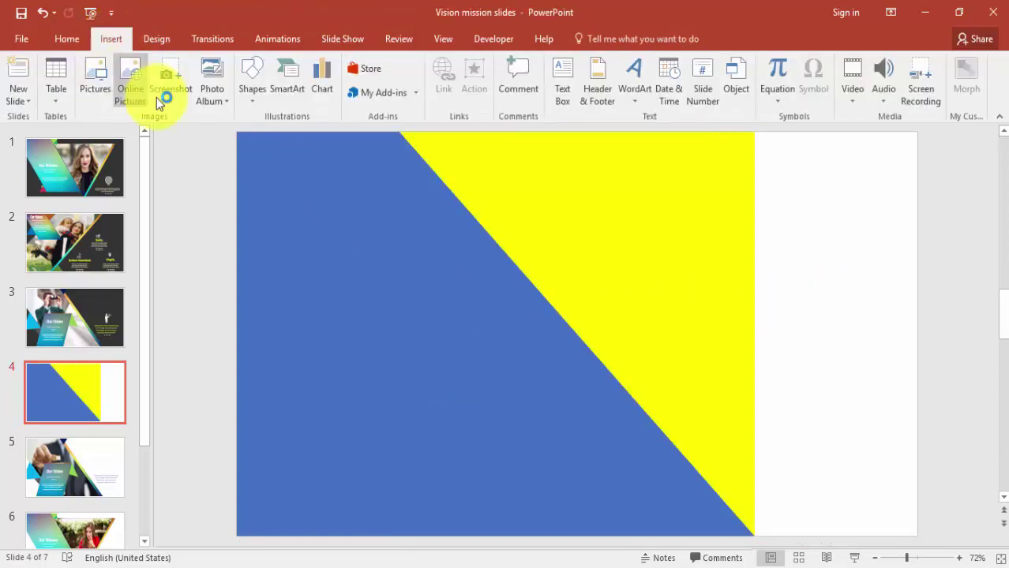
{"action": "left_click", "coordinate": [250, 94]}
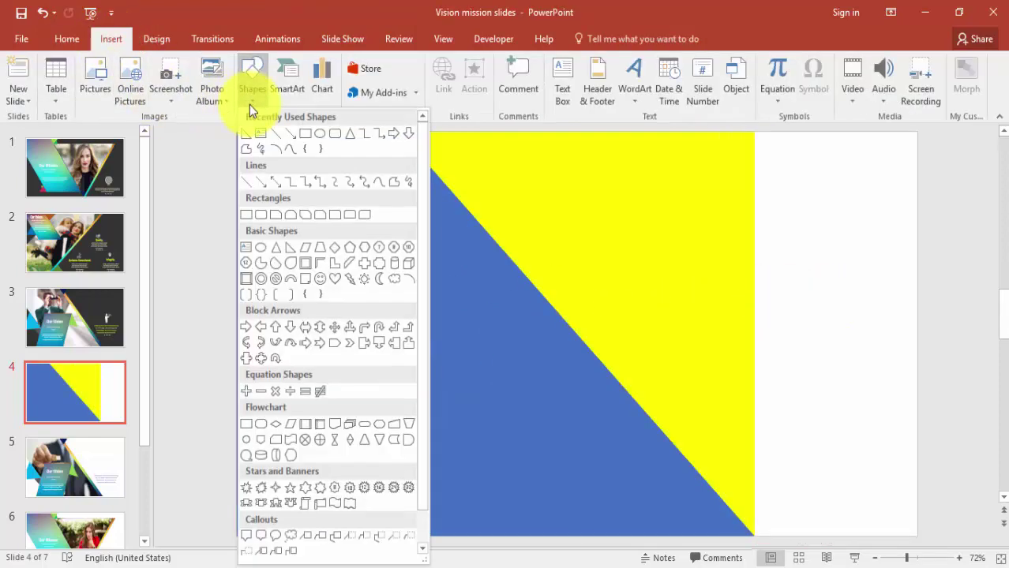
{"action": "left_click", "coordinate": [276, 251]}
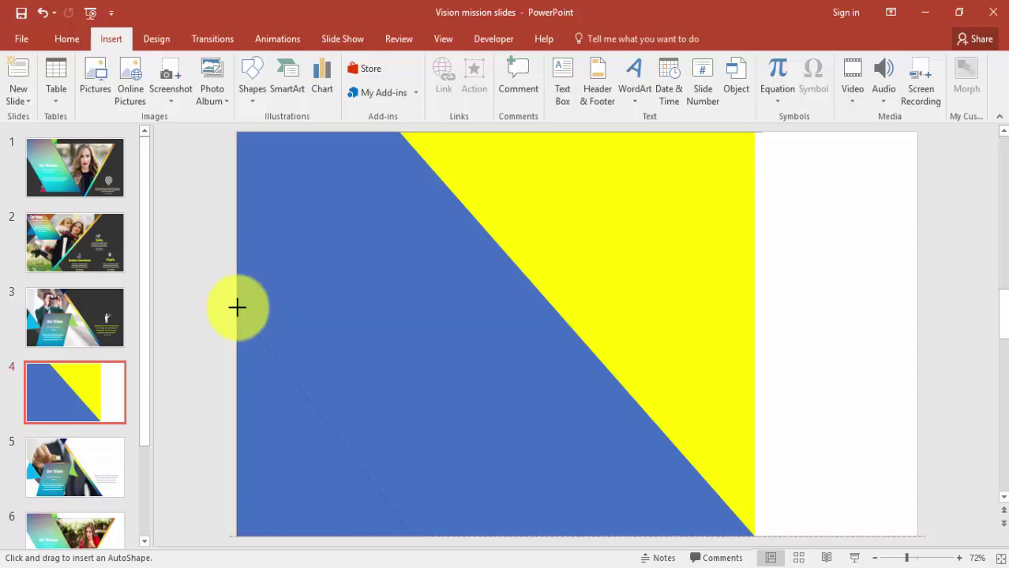
{"action": "left_click_drag", "start_coordinate": [237, 308], "coordinate": [237, 306]}
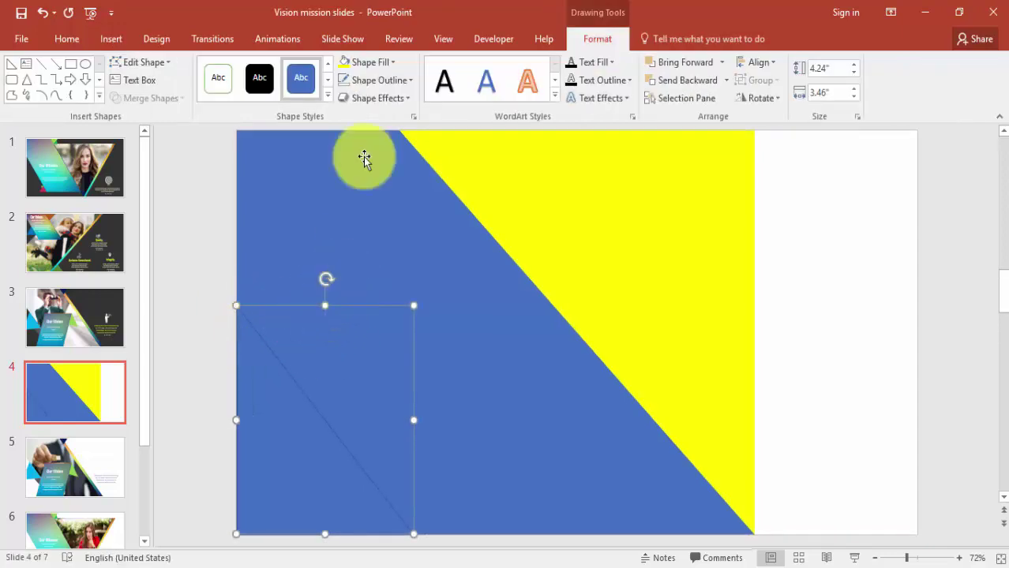
{"action": "left_click", "coordinate": [391, 82]}
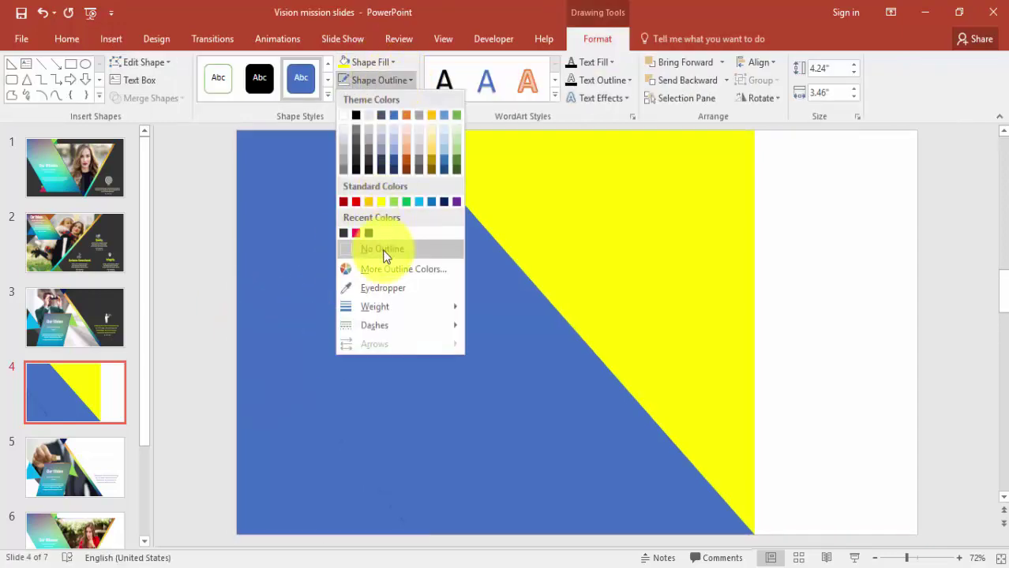
{"action": "left_click", "coordinate": [383, 250]}
{"action": "left_click", "coordinate": [346, 63]}
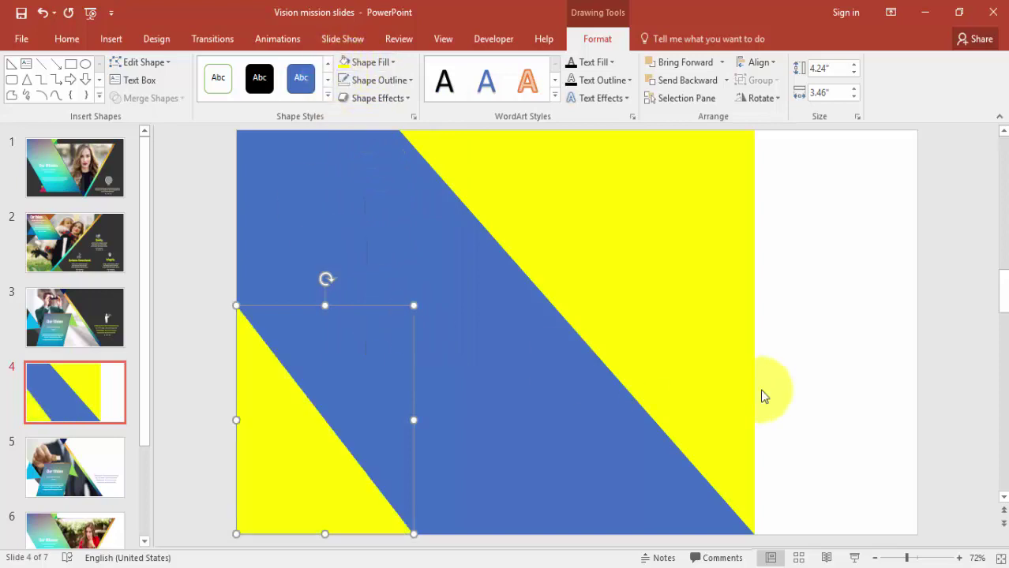
{"action": "left_click", "coordinate": [96, 319]}
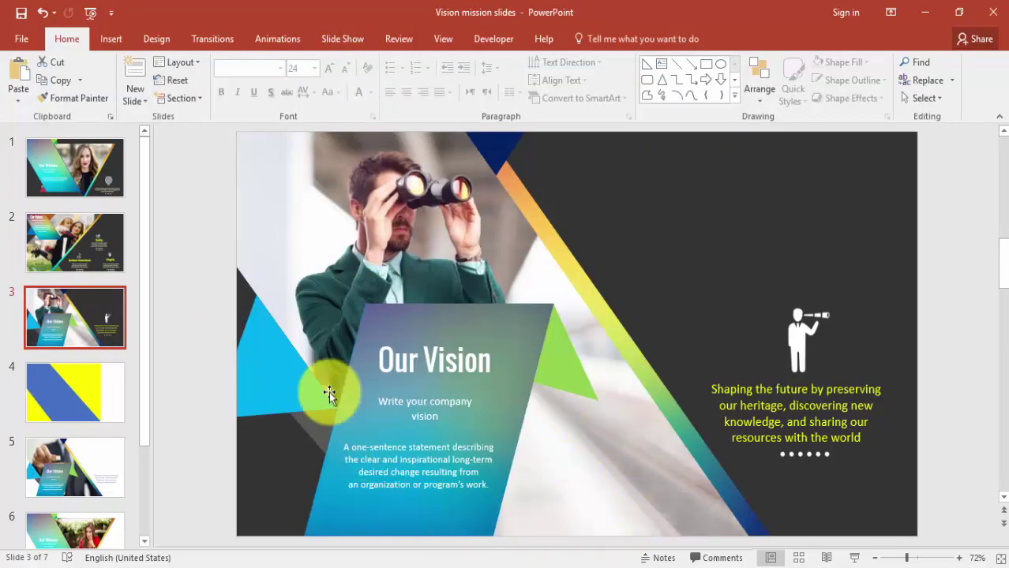
- Subtract the upper-right yellow triangle from the blue rectangle using Merge Shapes
{"action": "left_click", "coordinate": [63, 392]}
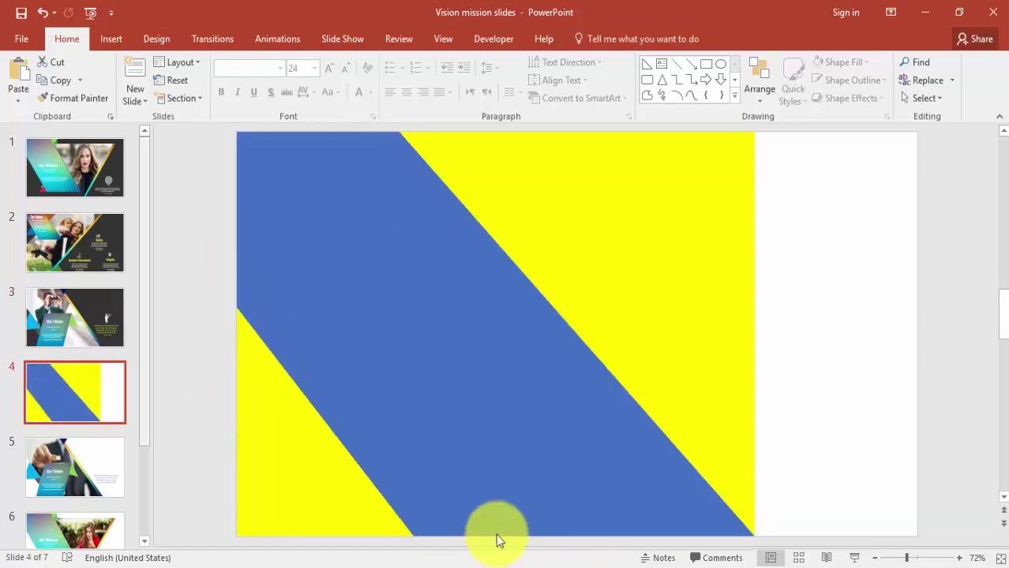
{"action": "left_click", "coordinate": [801, 416]}
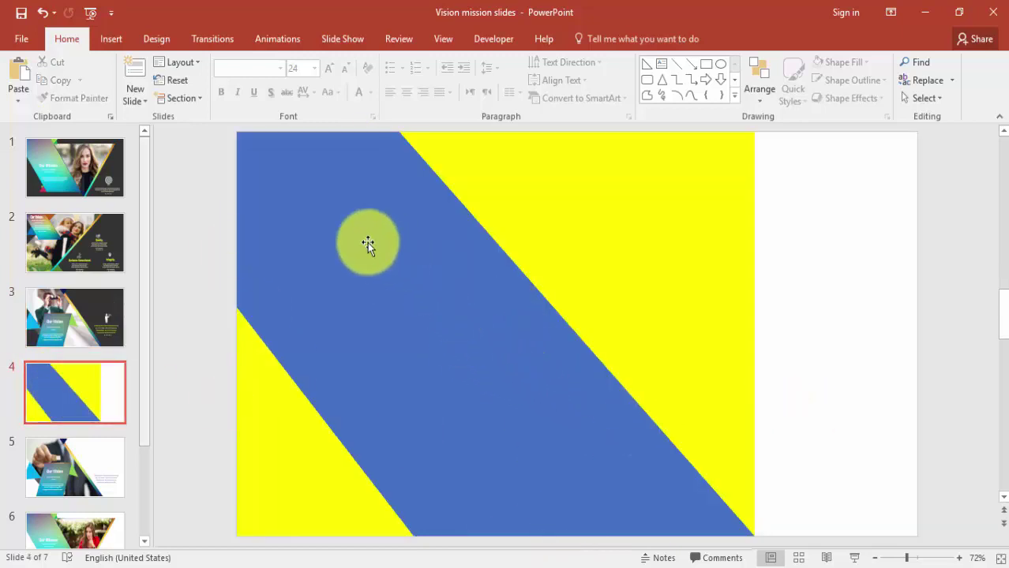
{"action": "left_click", "coordinate": [750, 330]}
{"action": "mouse_move", "coordinate": [752, 333]}
{"action": "left_mouse_down"}
{"action": "mouse_move", "coordinate": [765, 331]}
{"action": "mouse_move", "coordinate": [754, 333]}
{"action": "left_mouse_up"}
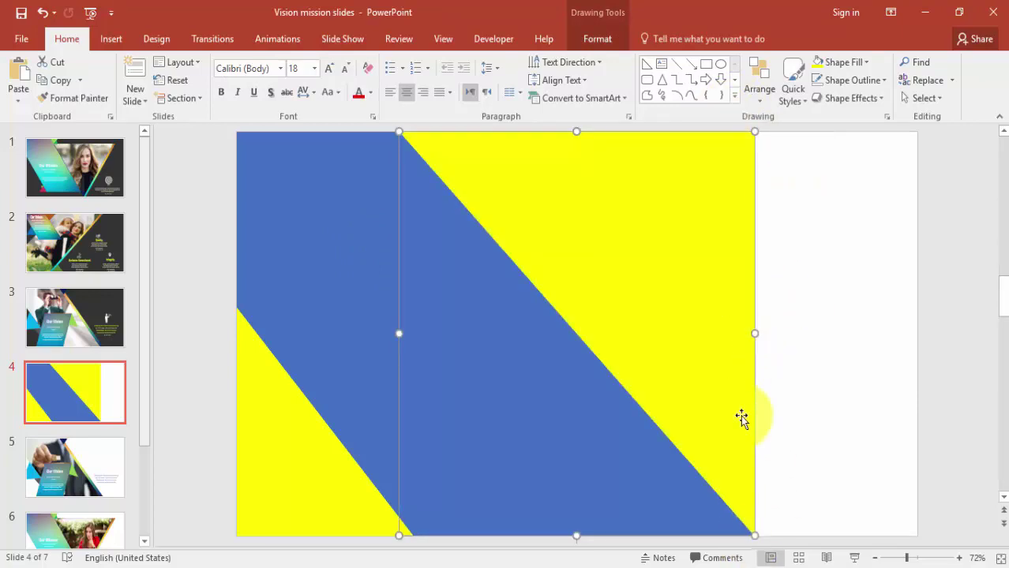
{"action": "left_click", "coordinate": [330, 495]}
{"action": "left_click", "coordinate": [783, 372]}
{"action": "left_click", "coordinate": [433, 337]}
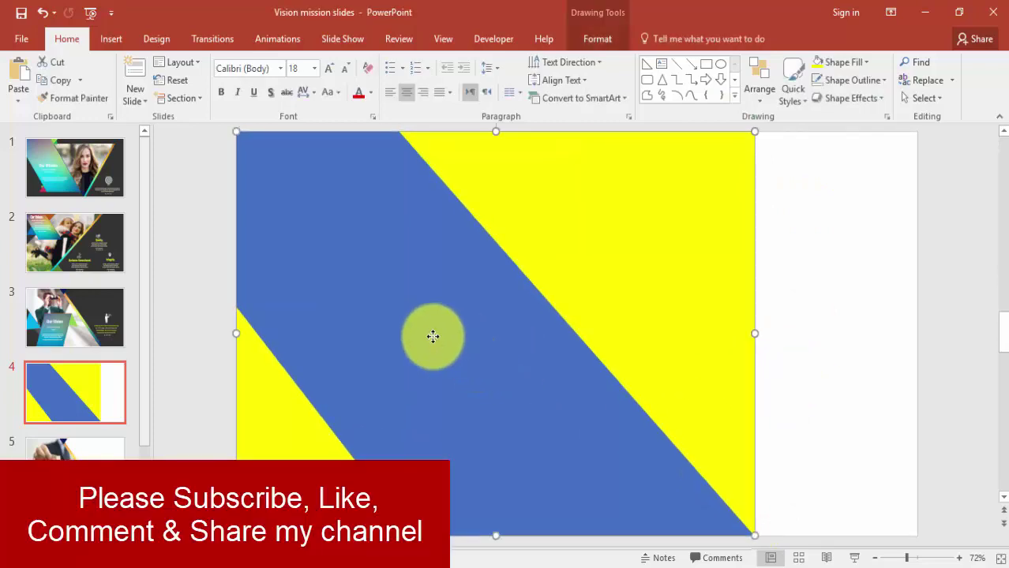
{"action": "left_click", "coordinate": [625, 247], "text": "shift"}
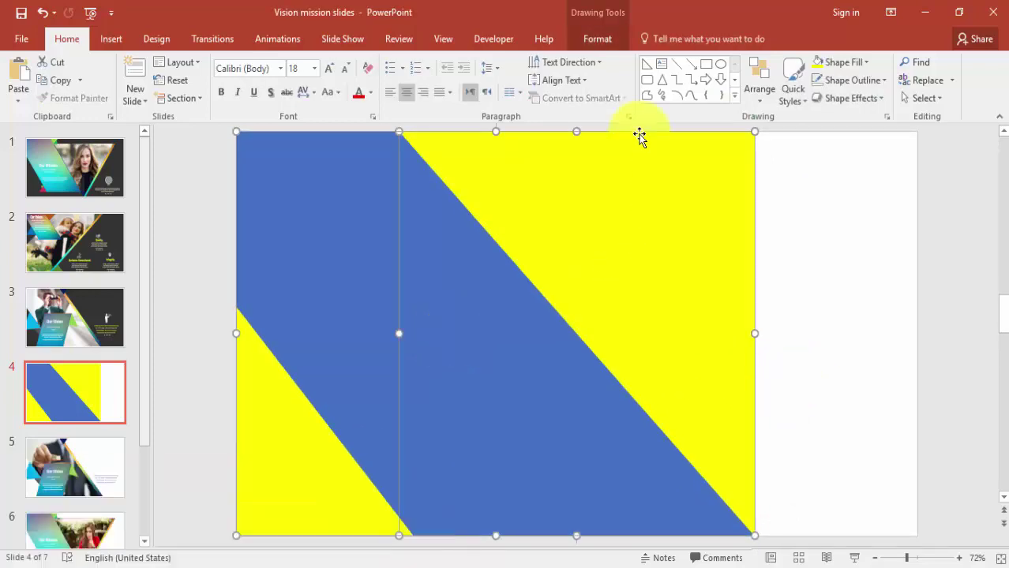
{"action": "left_click", "coordinate": [598, 41]}
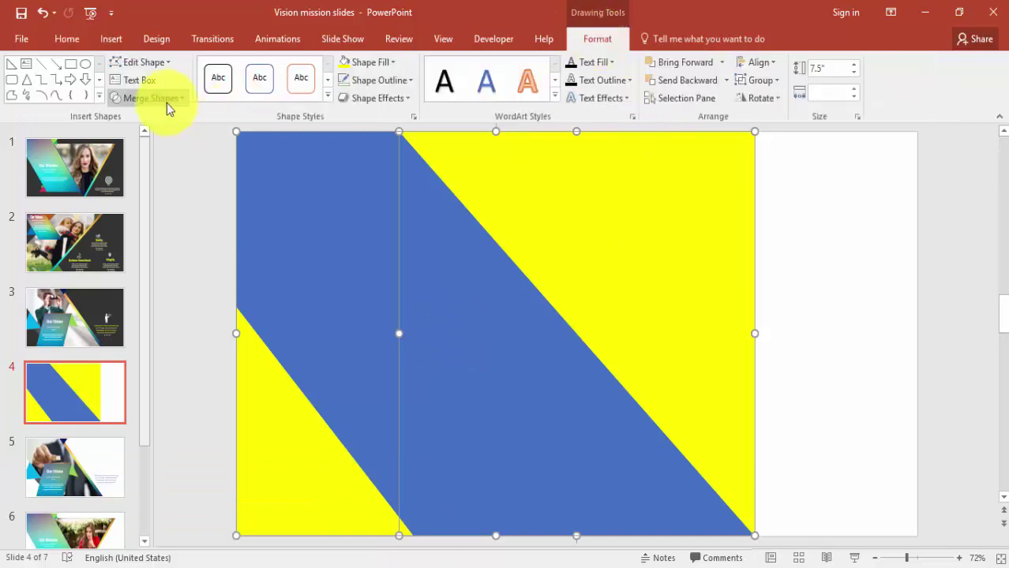
{"action": "left_click", "coordinate": [167, 102]}
{"action": "left_click", "coordinate": [146, 192]}
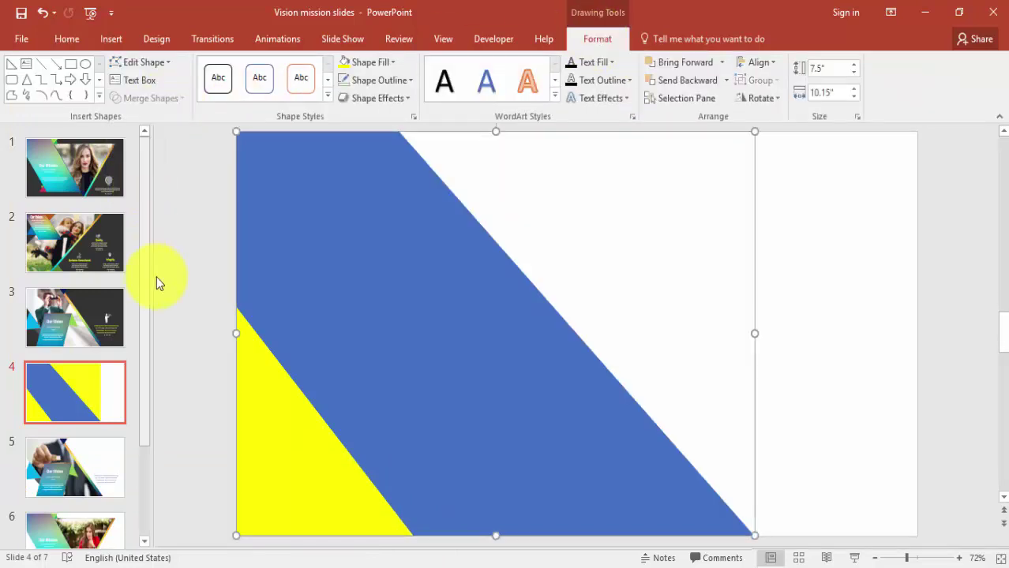
- Subtract the lower-left triangle too, leaving one diagonal blue band, and compare with slide 3
{"action": "left_click", "coordinate": [466, 376]}
{"action": "double_click", "coordinate": [447, 335]}
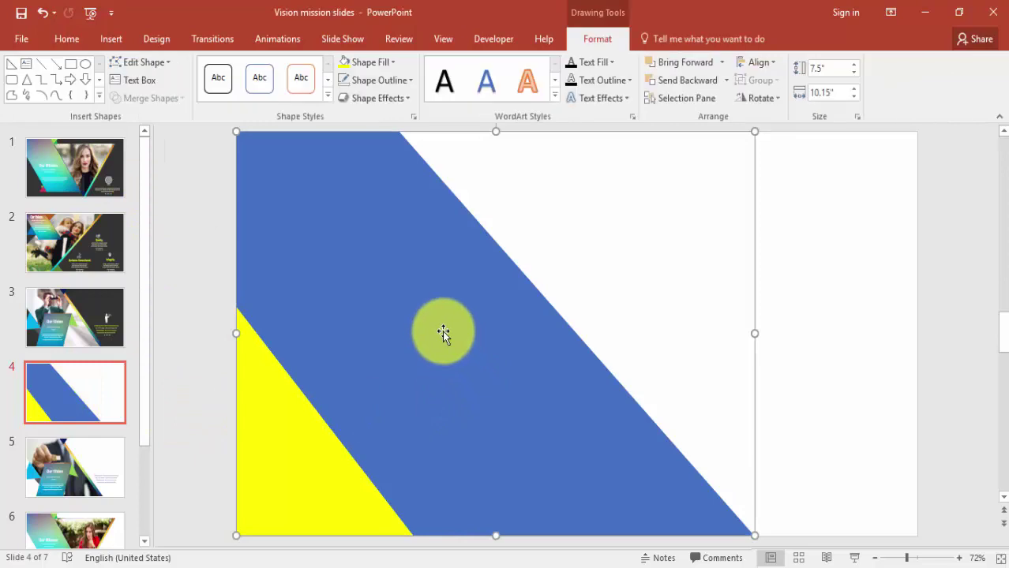
{"action": "left_click", "coordinate": [295, 377], "text": "shift"}
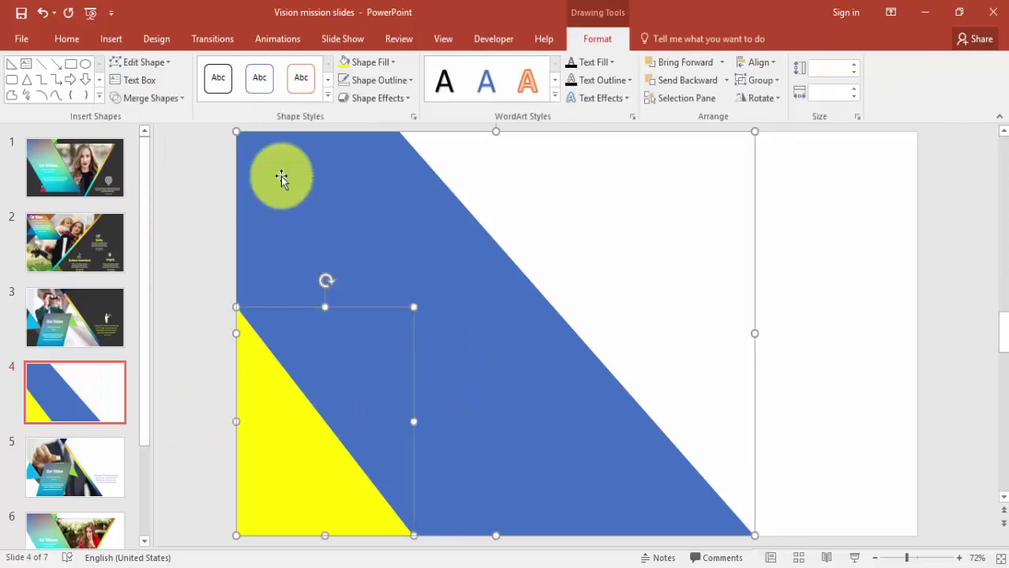
{"action": "left_click", "coordinate": [154, 97]}
{"action": "left_click", "coordinate": [148, 176]}
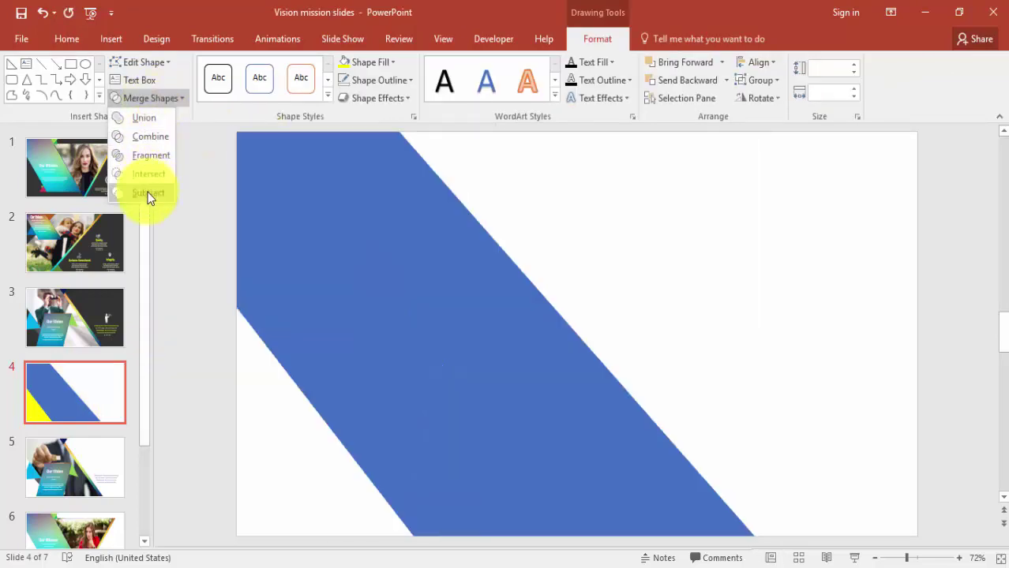
{"action": "left_click", "coordinate": [148, 197]}
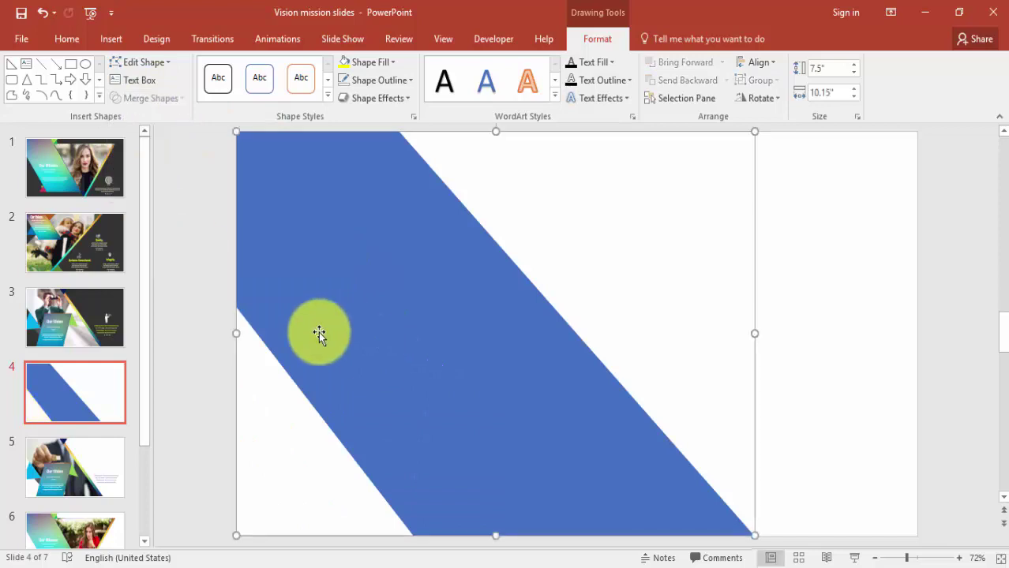
{"action": "left_click", "coordinate": [79, 314]}
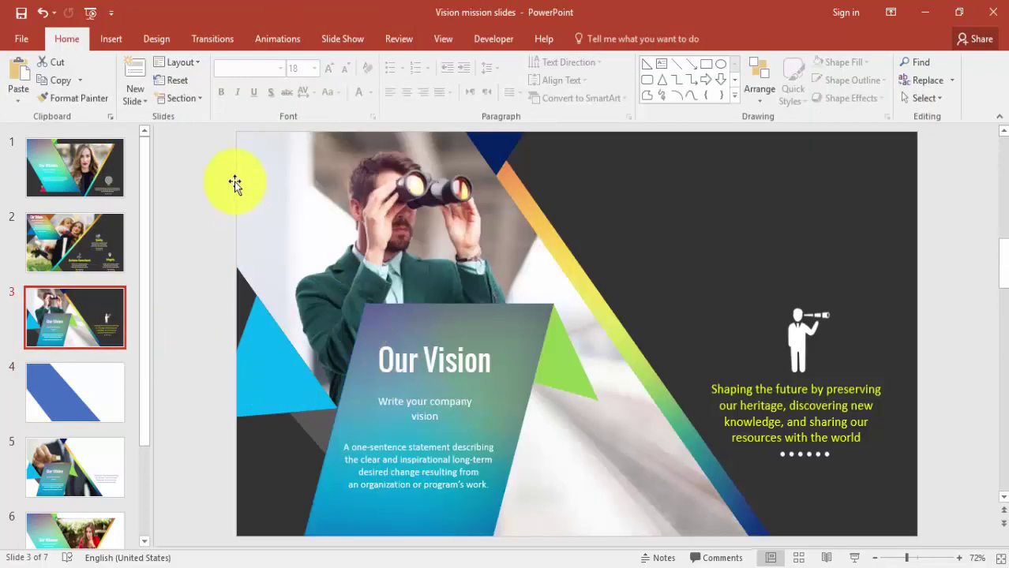
{"action": "left_click", "coordinate": [50, 380]}
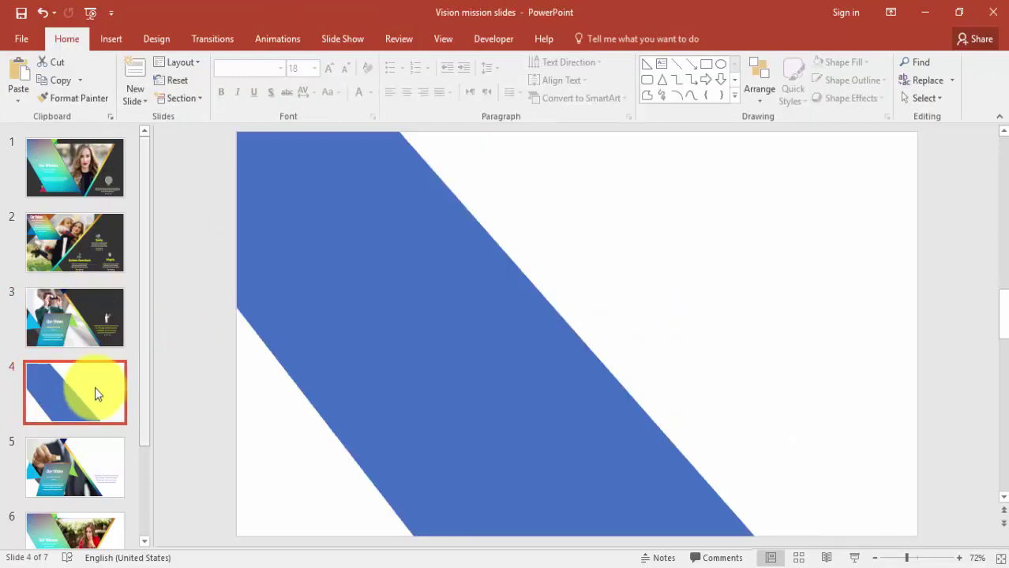
{"action": "key", "text": "alt+n"}
- Nudge the blue band slightly right and bring up its Format Shape settings
{"action": "left_click", "coordinate": [446, 311]}
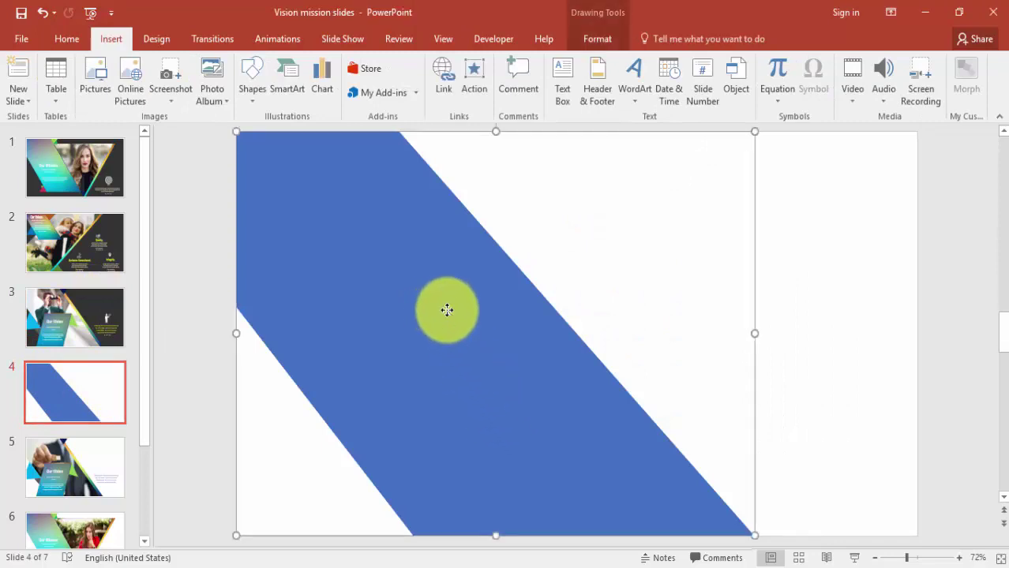
{"action": "left_click_drag", "start_coordinate": [447, 310], "coordinate": [479, 304]}
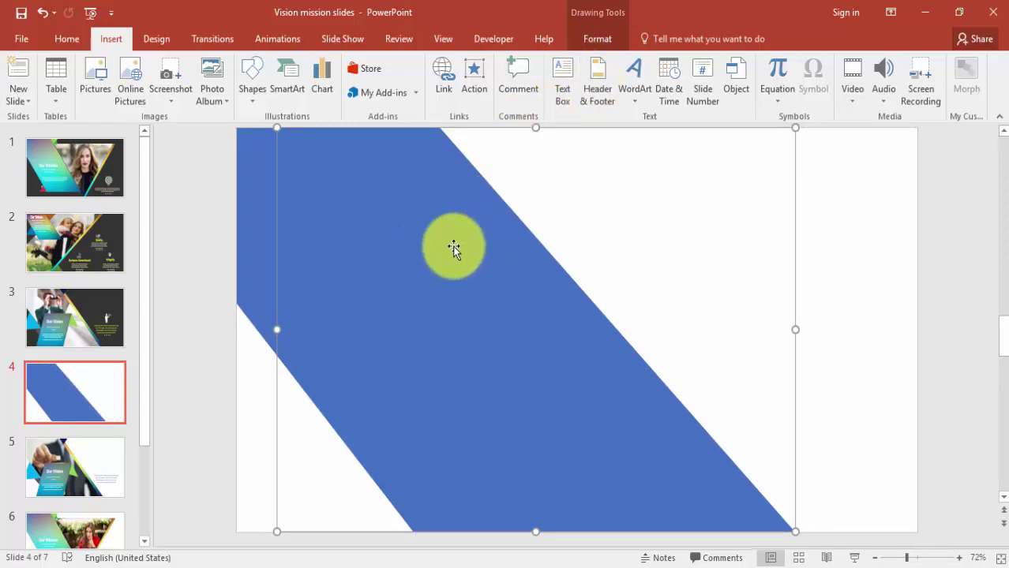
{"action": "right_click", "coordinate": [367, 208]}
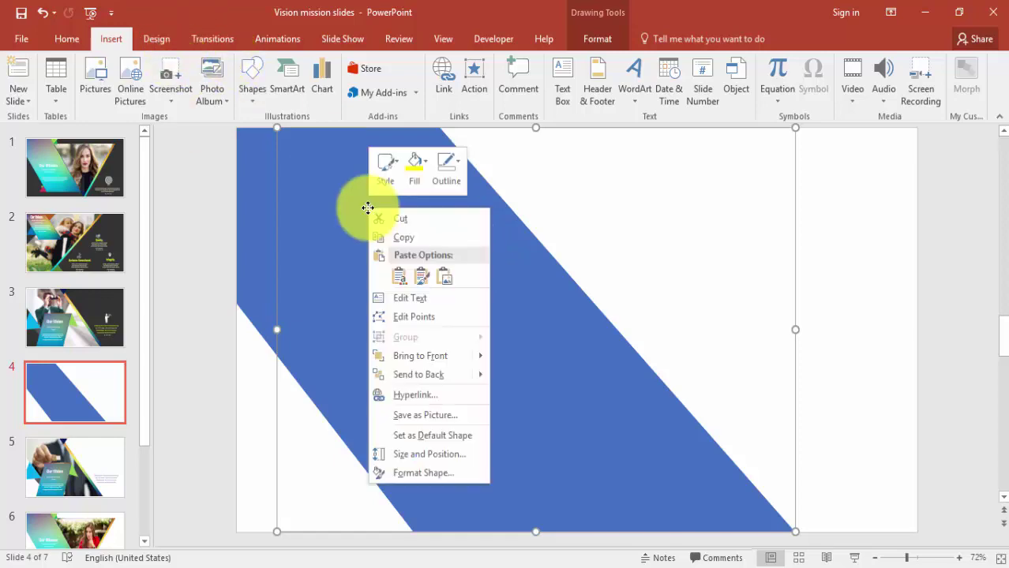
{"action": "key", "text": "Escape"}
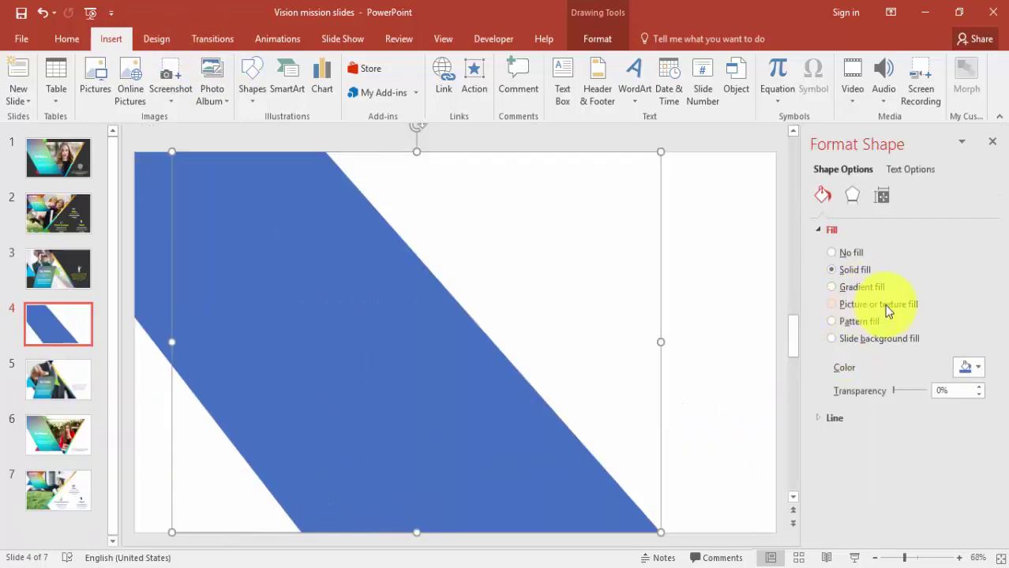
- Give the band a picture fill using the abstract gradient image
{"action": "left_click", "coordinate": [845, 384]}
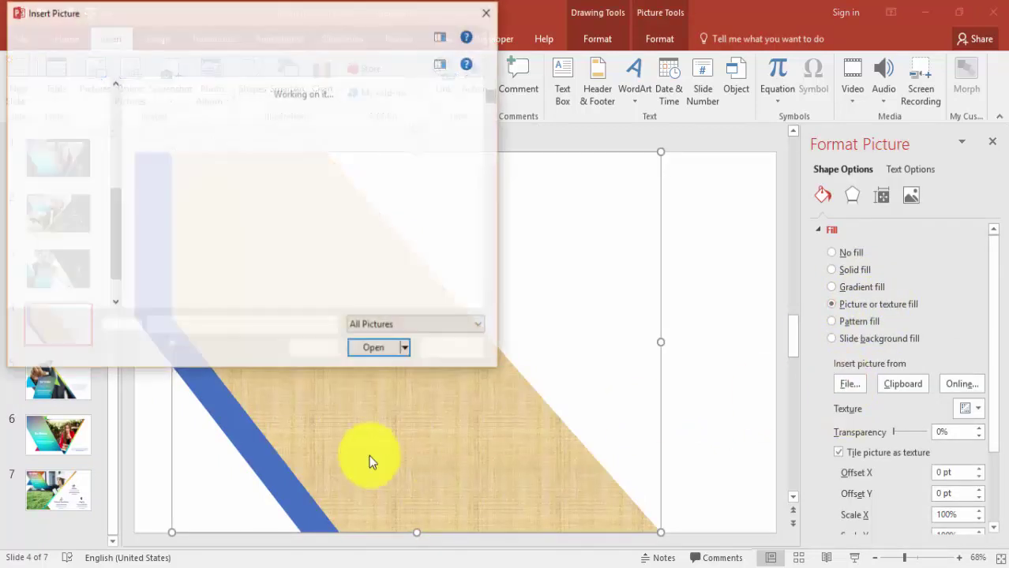
{"action": "type", "text": "abs"}
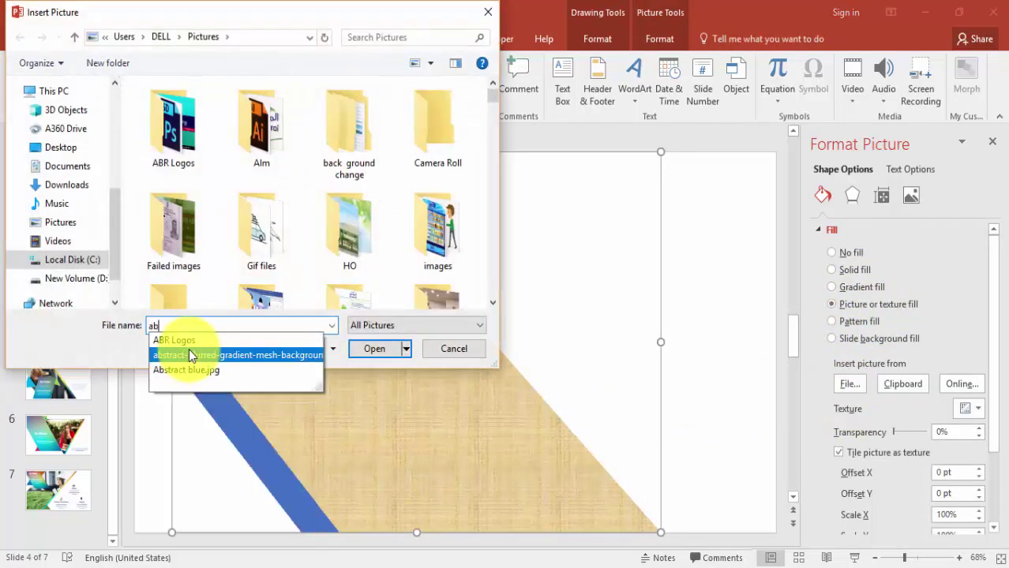
{"action": "left_click", "coordinate": [312, 340]}
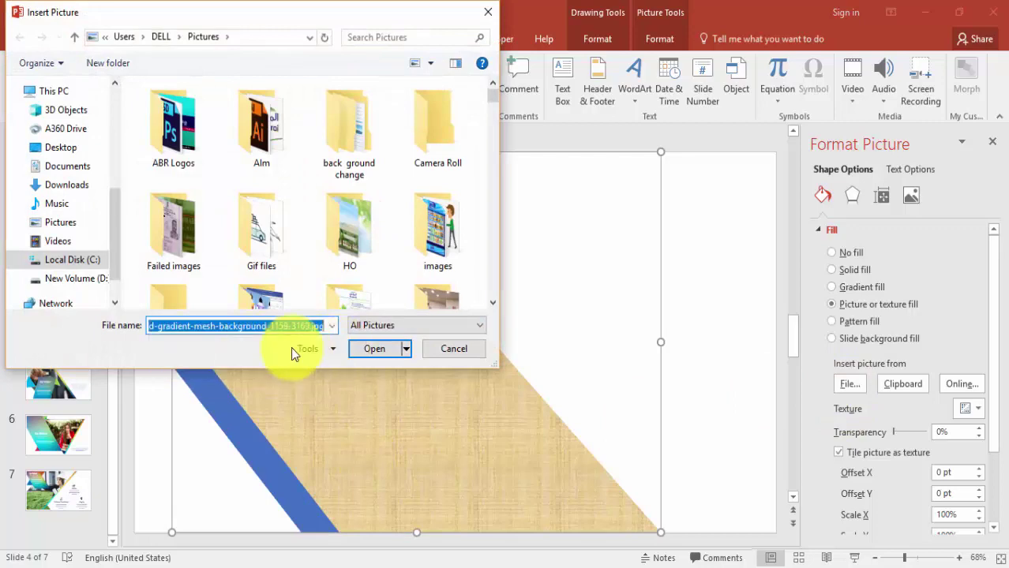
{"action": "left_click", "coordinate": [363, 345]}
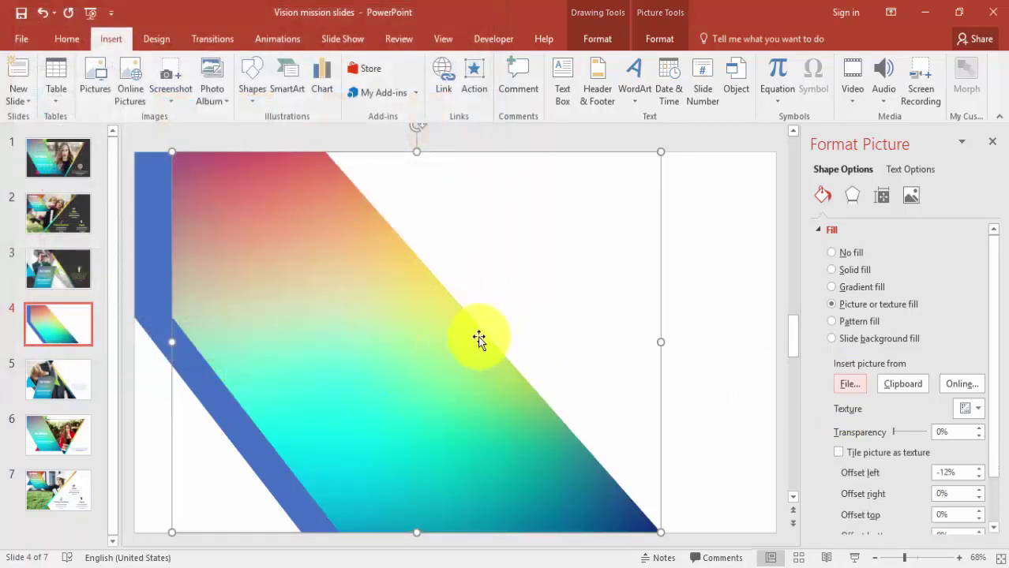
- Send the gradient band to back and shift it up-left, leaving a rainbow edge strip
{"action": "left_click", "coordinate": [656, 39]}
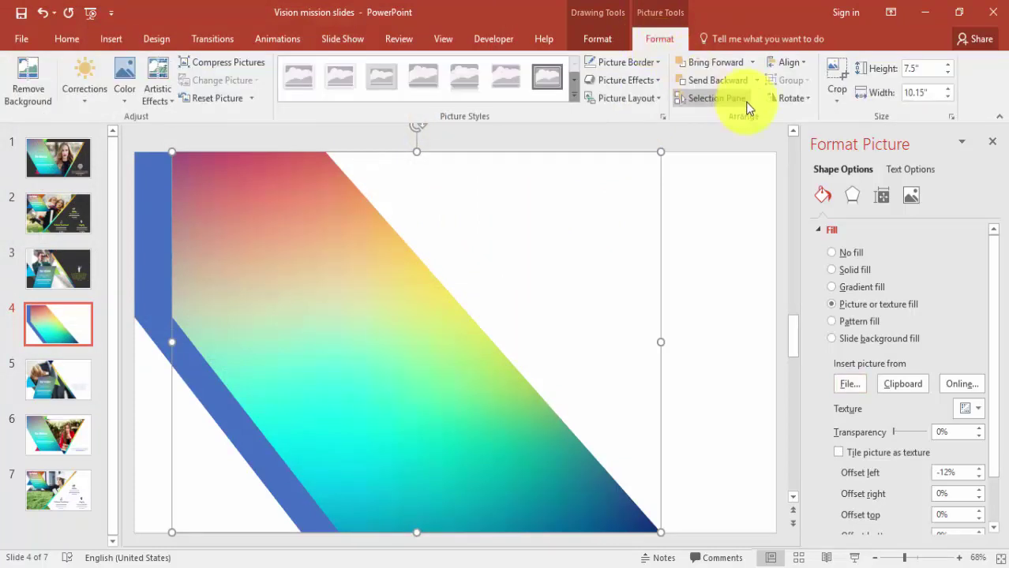
{"action": "left_click", "coordinate": [755, 80]}
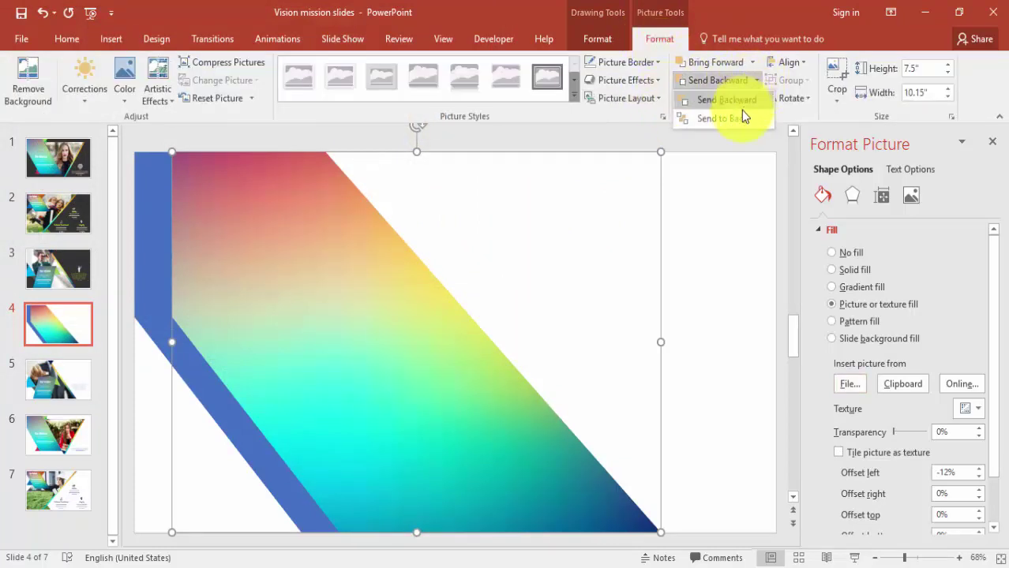
{"action": "left_click", "coordinate": [741, 109]}
{"action": "left_click_drag", "start_coordinate": [445, 317], "coordinate": [425, 307]}
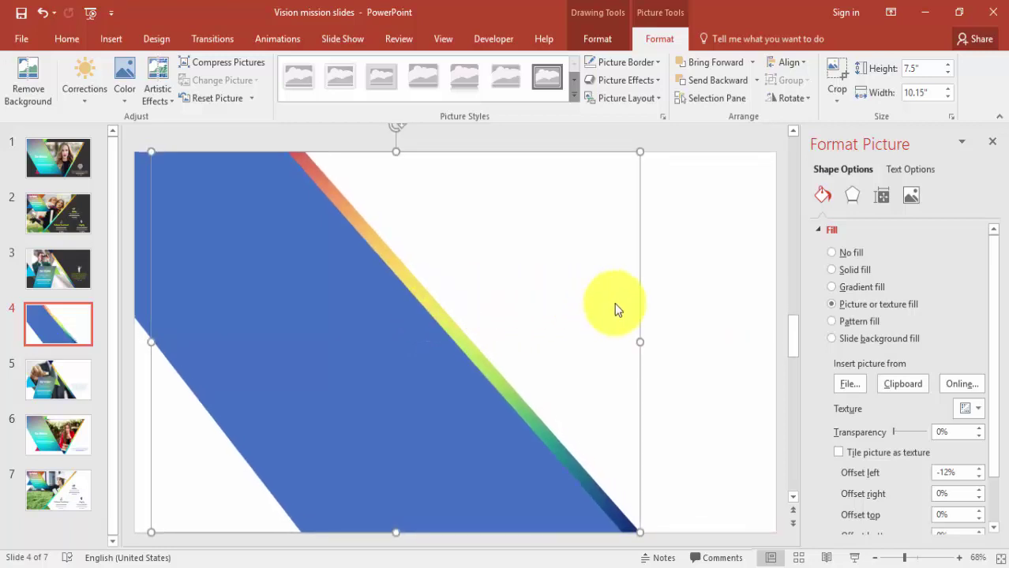
{"action": "left_click", "coordinate": [673, 257]}
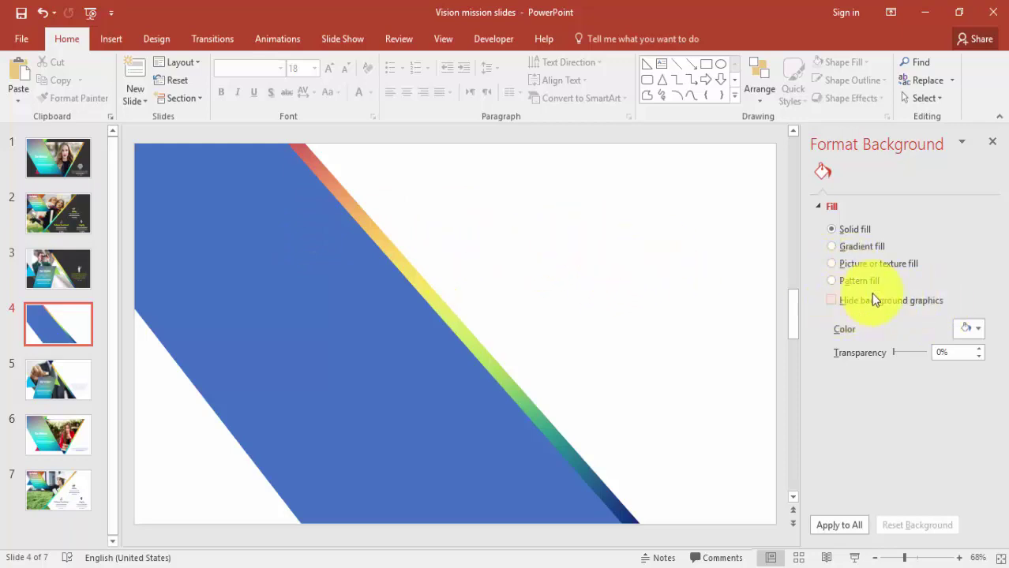
- Set slide 4's background colour to the dark grey recent swatch
{"action": "left_click", "coordinate": [971, 328]}
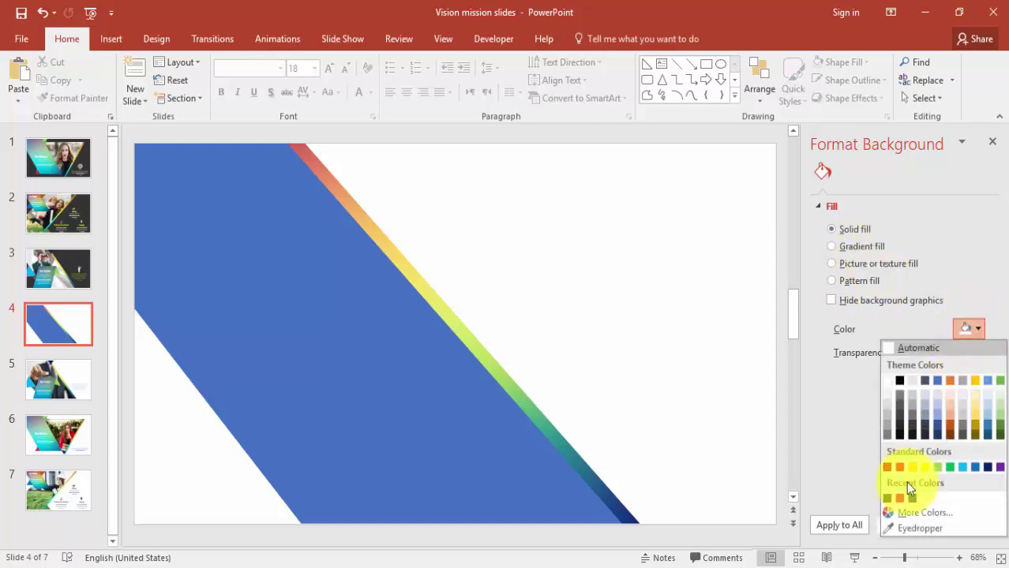
{"action": "left_click", "coordinate": [888, 499]}
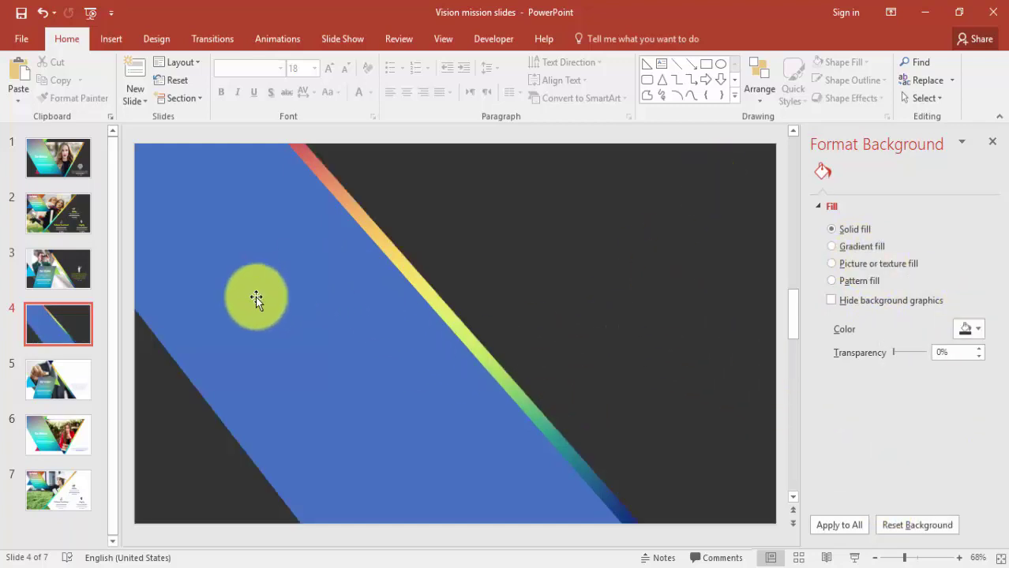
{"action": "left_click", "coordinate": [286, 274]}
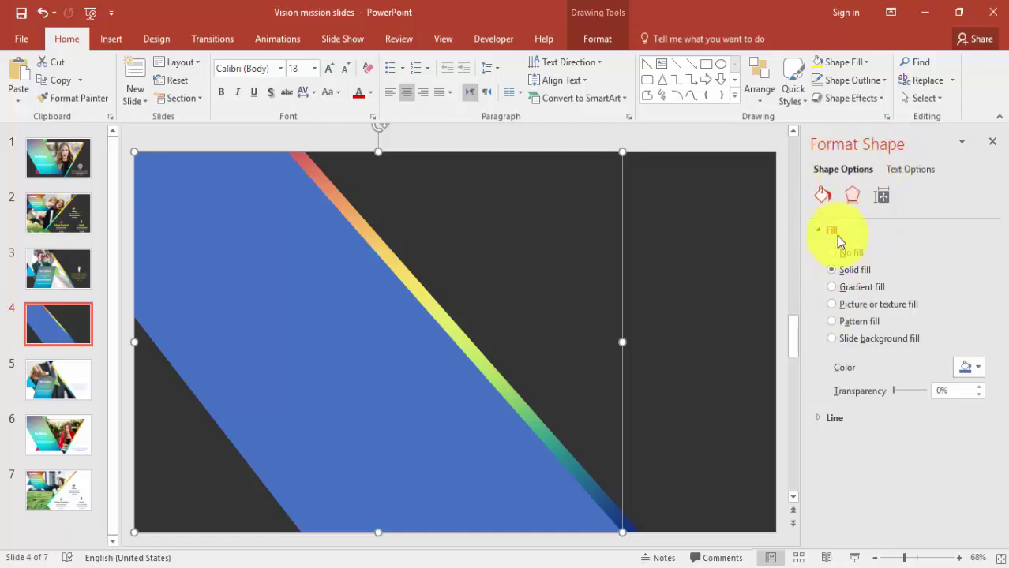
- Fill the diagonal band with the Vision.jpg binoculars photo
{"action": "left_click", "coordinate": [831, 305]}
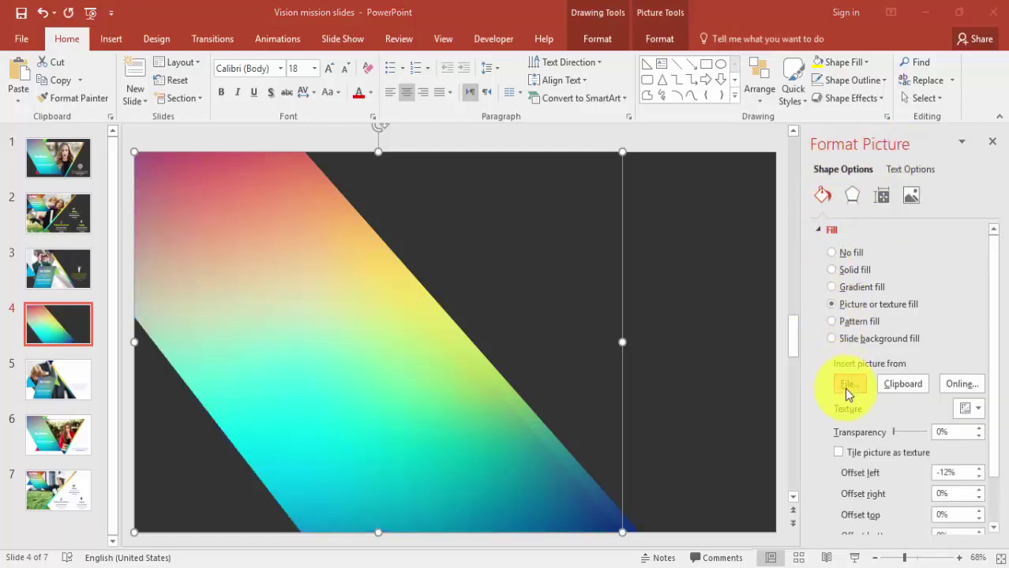
{"action": "left_click", "coordinate": [847, 386]}
{"action": "type", "text": "vi"}
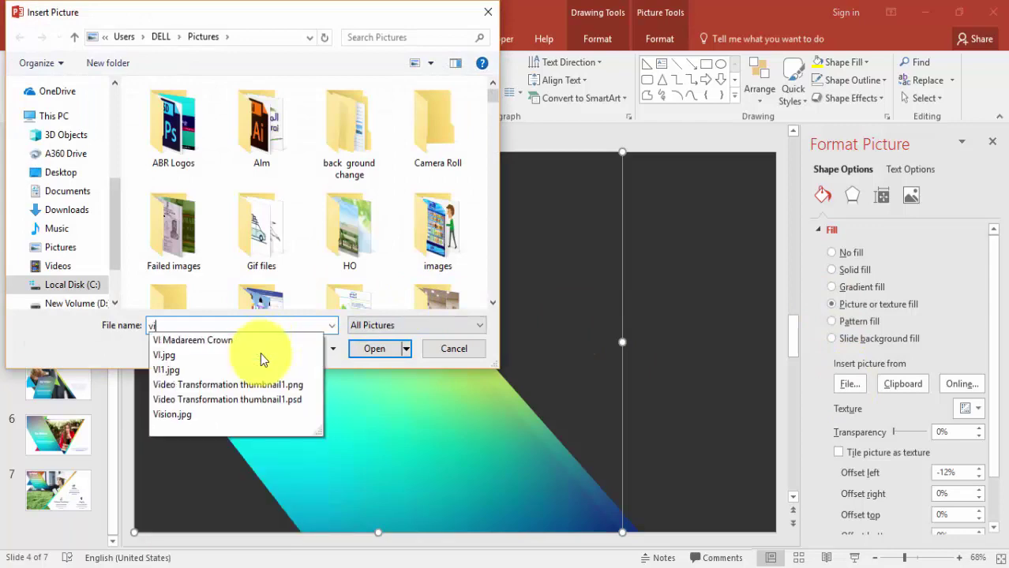
{"action": "type", "text": "si"}
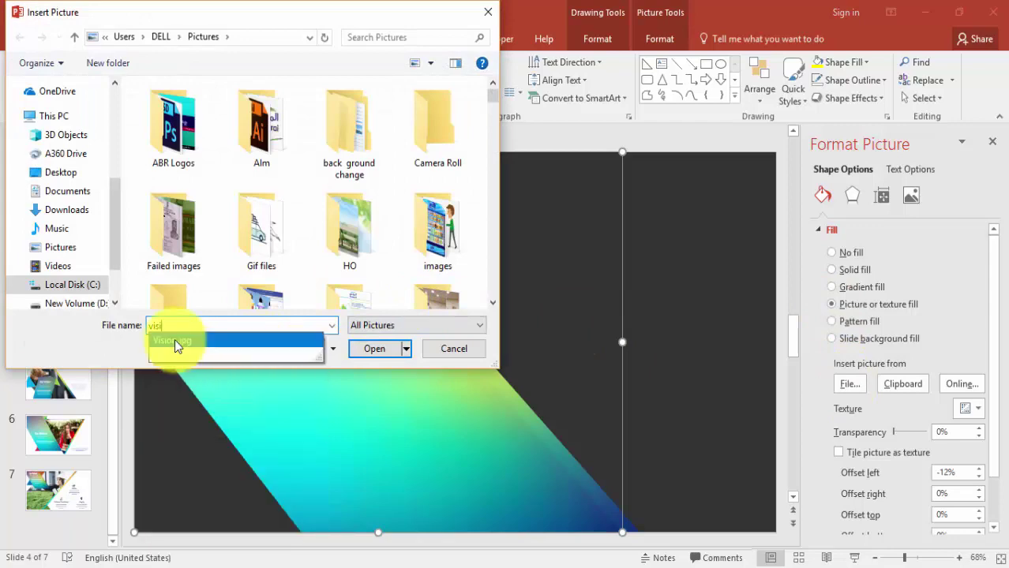
{"action": "left_click", "coordinate": [177, 347]}
{"action": "left_click", "coordinate": [357, 352]}
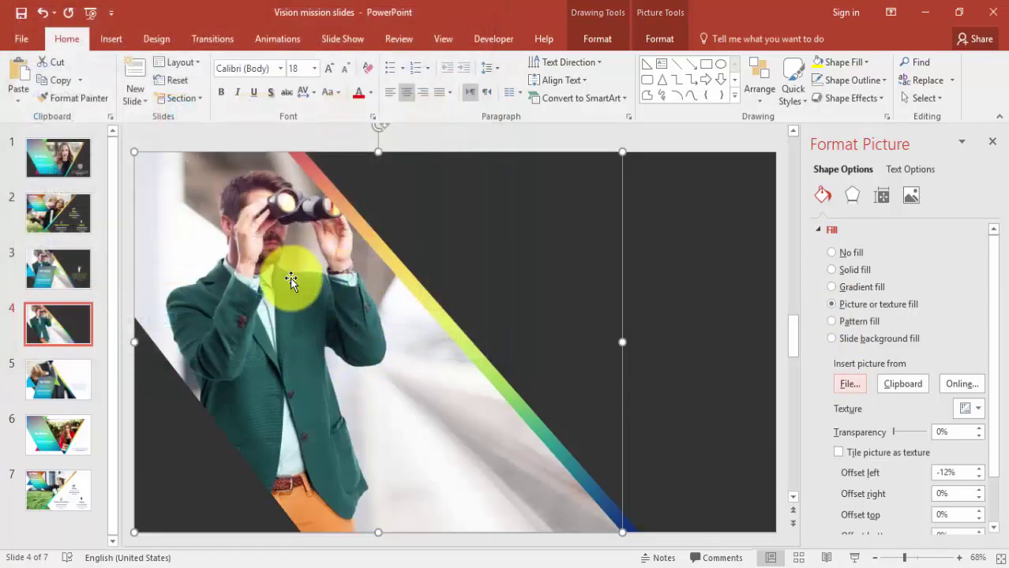
- Adjust the photo's fill offsets to left -13% and right -1%
{"action": "double_click", "coordinate": [377, 342]}
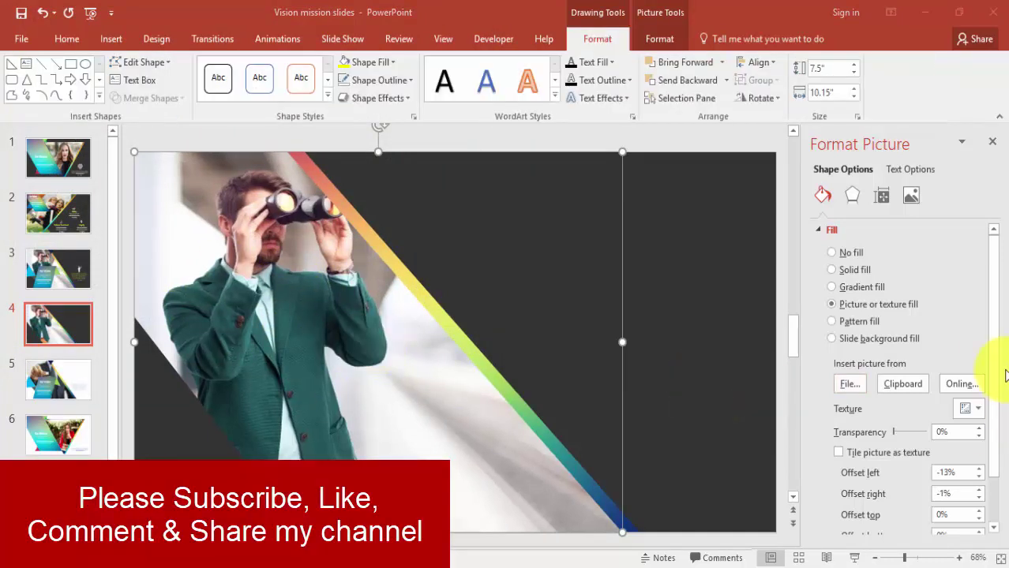
{"action": "scroll", "coordinate": [982, 474], "scroll_direction": "down", "scroll_amount": 2}
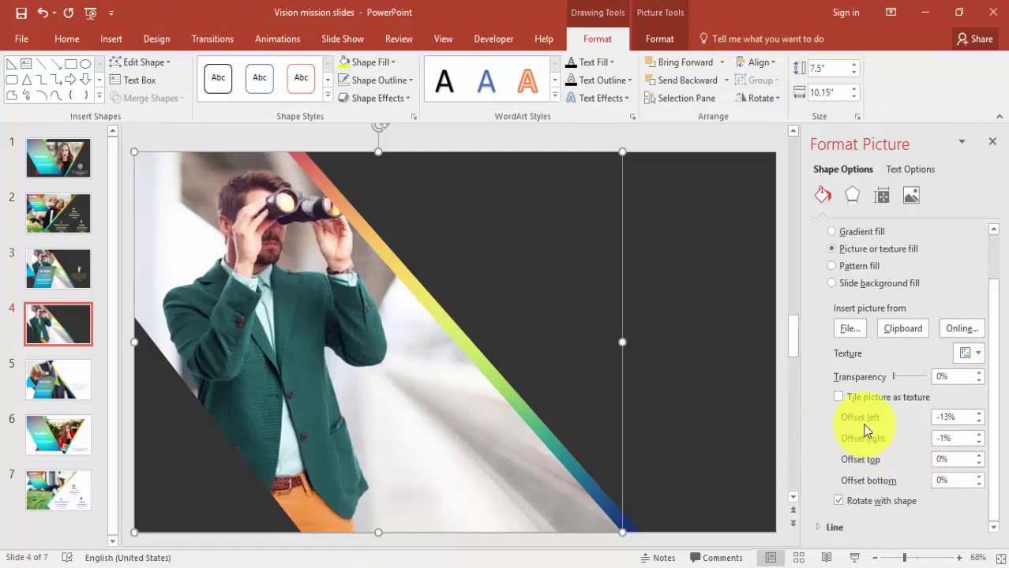
{"action": "left_click", "coordinate": [980, 414]}
{"action": "left_click", "coordinate": [980, 414]}
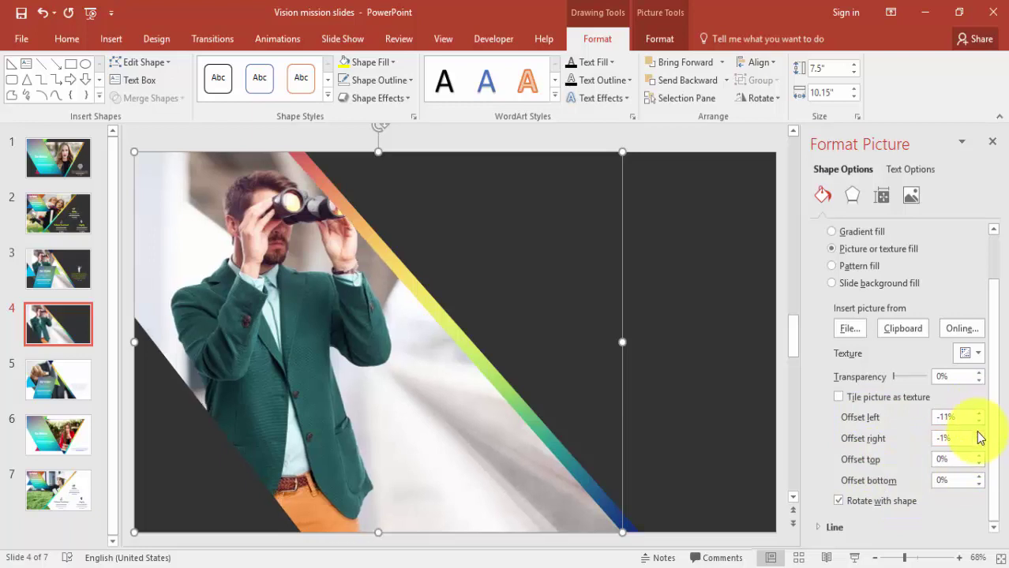
{"action": "left_click", "coordinate": [979, 421]}
{"action": "left_click", "coordinate": [979, 421]}
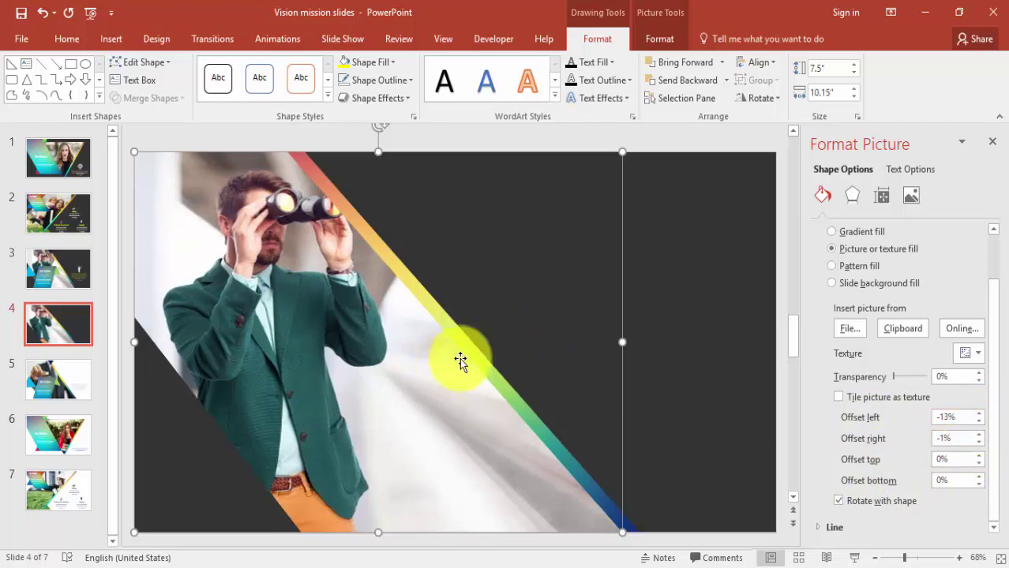
{"action": "left_click", "coordinate": [598, 290]}
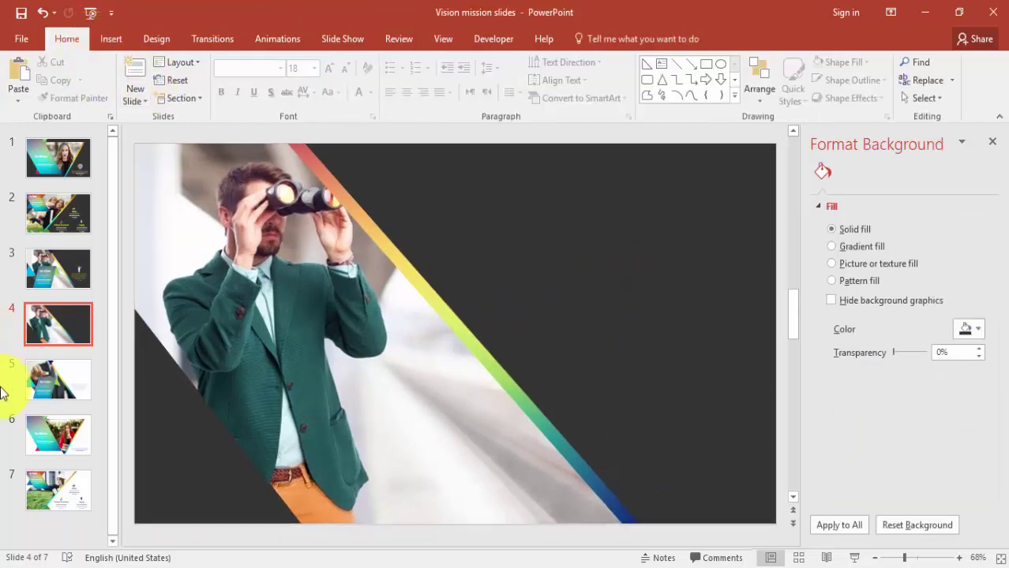
- Draw a blue rectangle over the photo's lower-left area and widen it to 4.49" by 4.31"
{"action": "left_click", "coordinate": [44, 273]}
{"action": "left_click", "coordinate": [71, 326]}
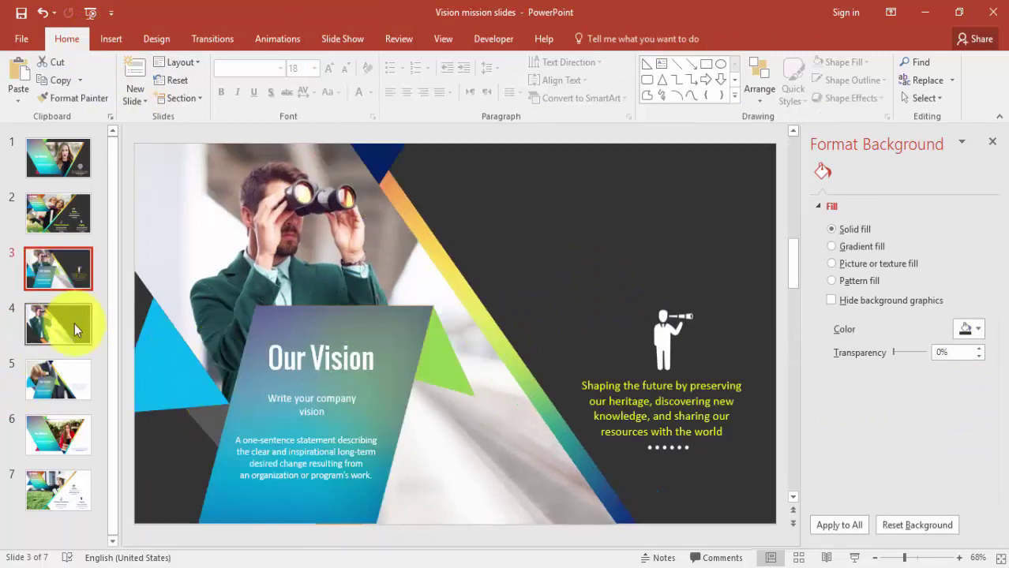
{"action": "left_click", "coordinate": [87, 46]}
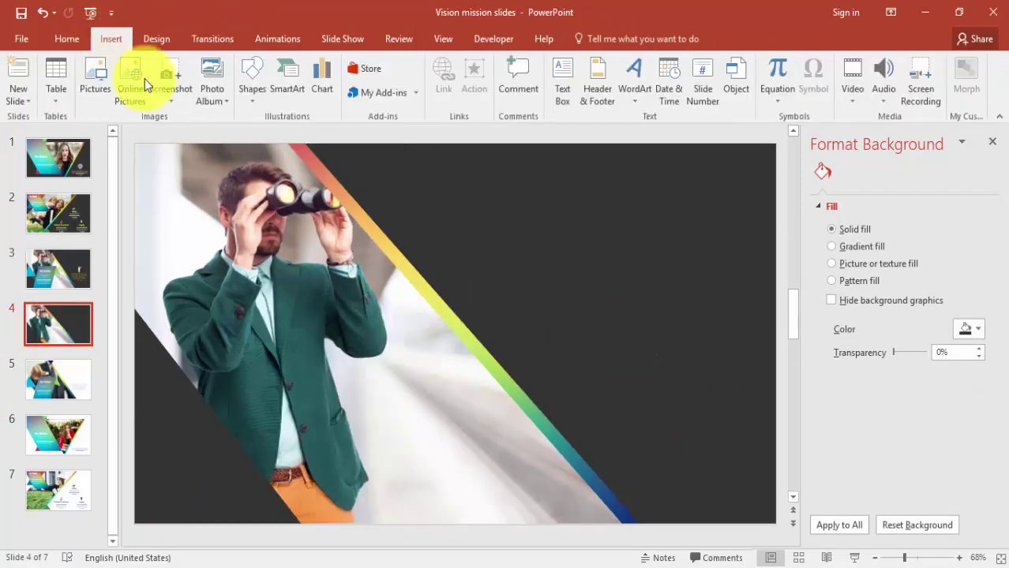
{"action": "left_click", "coordinate": [254, 105]}
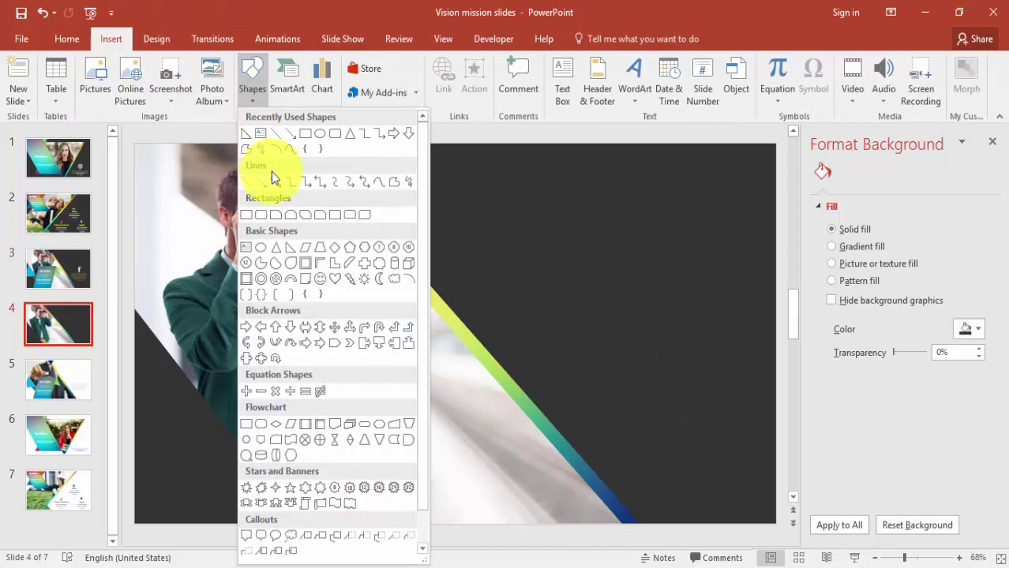
{"action": "left_click", "coordinate": [245, 221]}
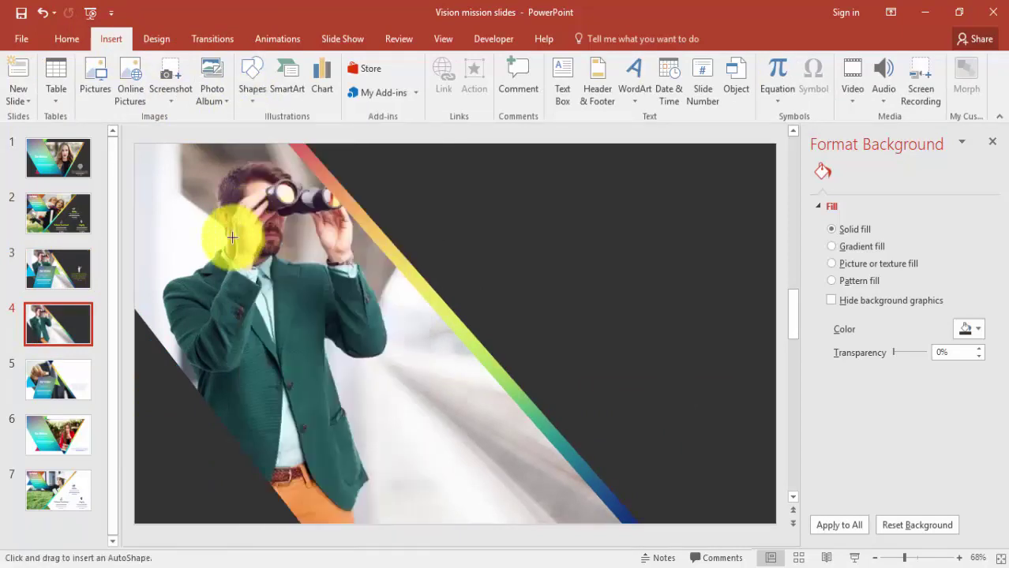
{"action": "mouse_move", "coordinate": [218, 297]}
{"action": "left_mouse_down"}
{"action": "mouse_move", "coordinate": [354, 514]}
{"action": "mouse_move", "coordinate": [417, 521]}
{"action": "mouse_move", "coordinate": [378, 516]}
{"action": "mouse_move", "coordinate": [365, 525]}
{"action": "mouse_move", "coordinate": [382, 524]}
{"action": "left_mouse_up"}
{"action": "left_click_drag", "start_coordinate": [216, 410], "coordinate": [187, 412]}
{"action": "left_click_drag", "start_coordinate": [385, 412], "coordinate": [395, 411]}
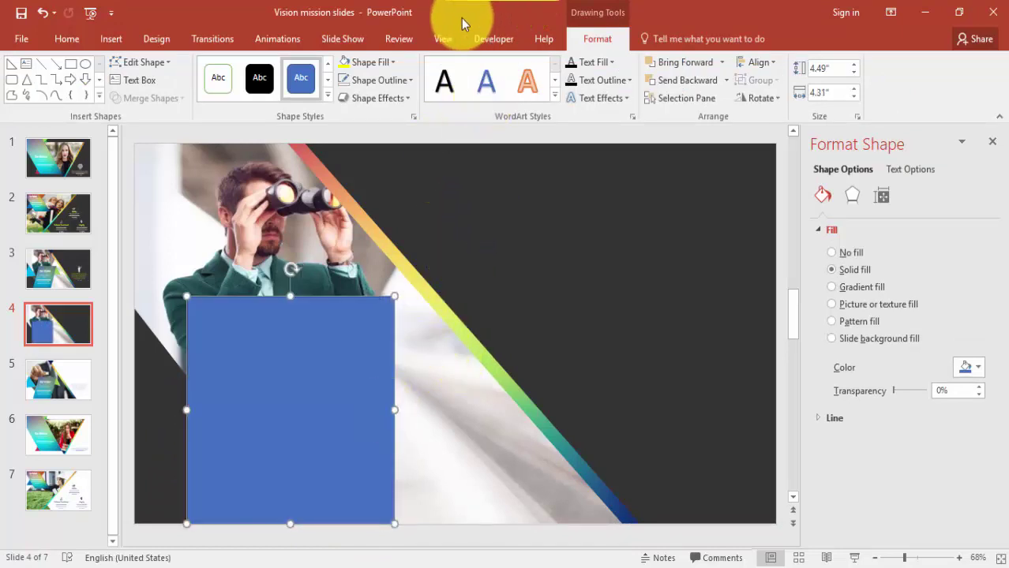
- Draw a narrow right triangle along the blue rectangle's right edge
{"action": "left_click", "coordinate": [110, 41]}
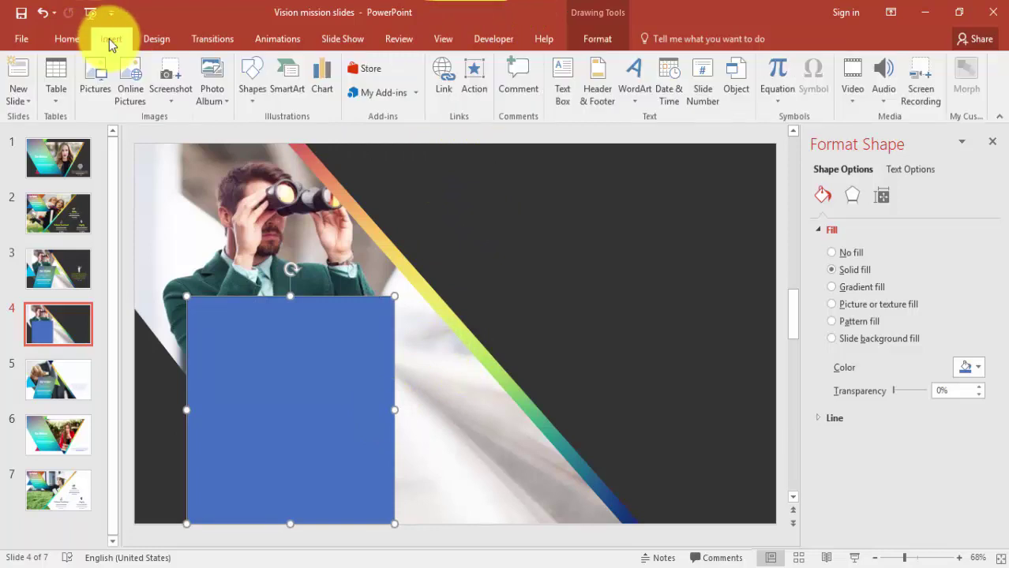
{"action": "left_click", "coordinate": [251, 88]}
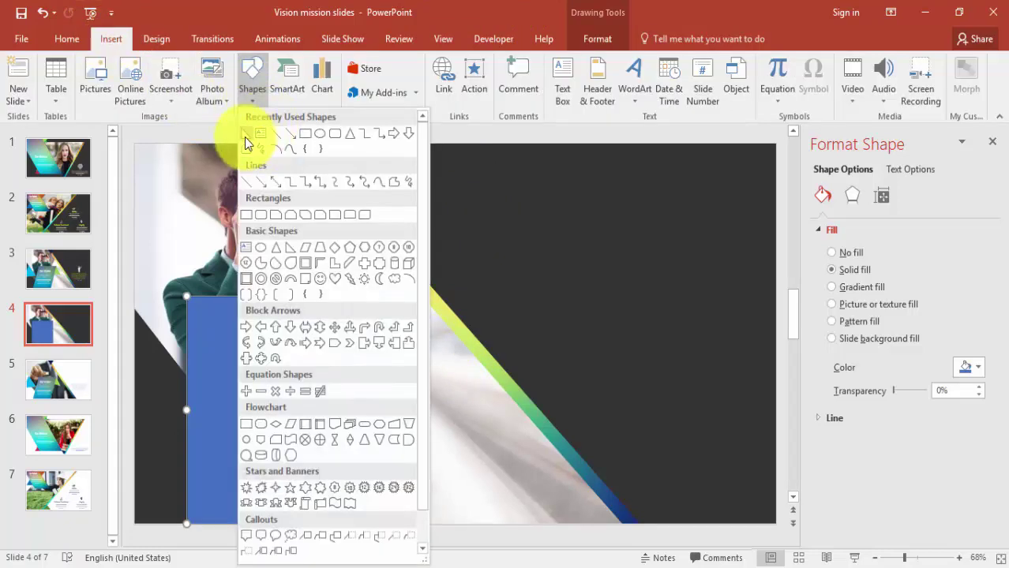
{"action": "left_click", "coordinate": [246, 136]}
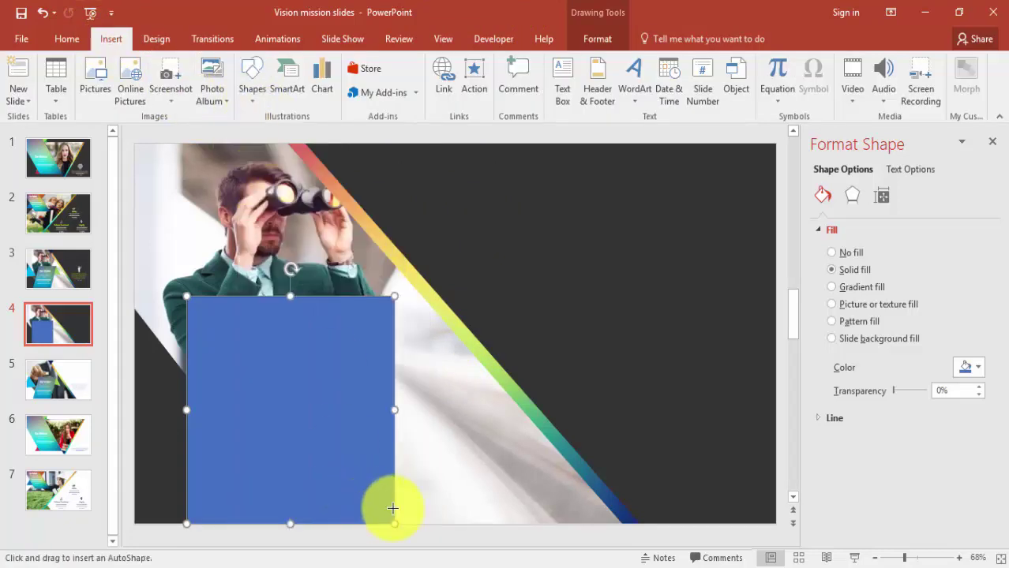
{"action": "left_click_drag", "start_coordinate": [392, 525], "coordinate": [349, 348]}
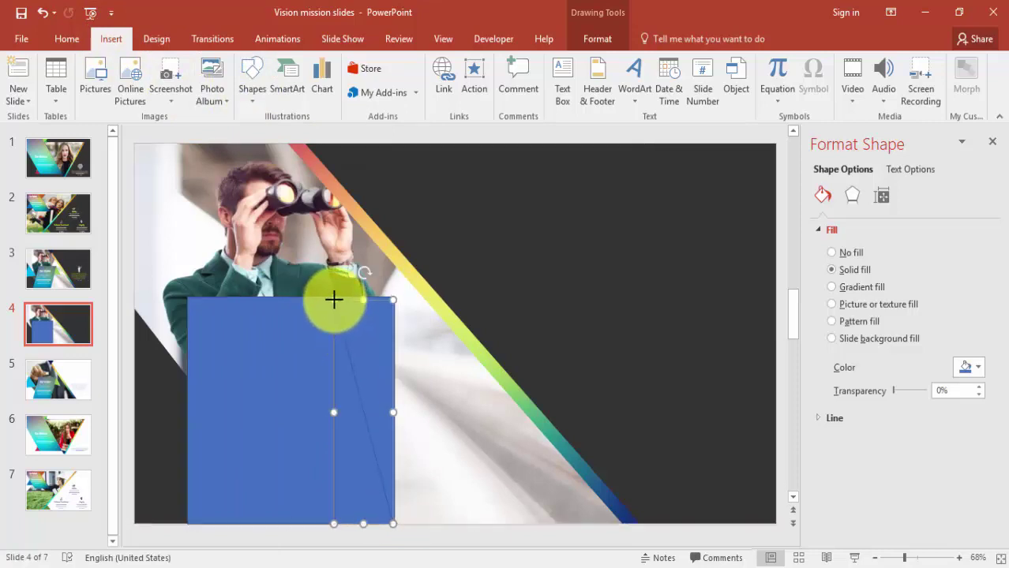
{"action": "left_click_drag", "start_coordinate": [334, 300], "coordinate": [393, 524]}
- Flip the triangle vertically and horizontally, fill it yellow with no outline, and align it with the rectangle top
{"action": "left_click", "coordinate": [760, 98]}
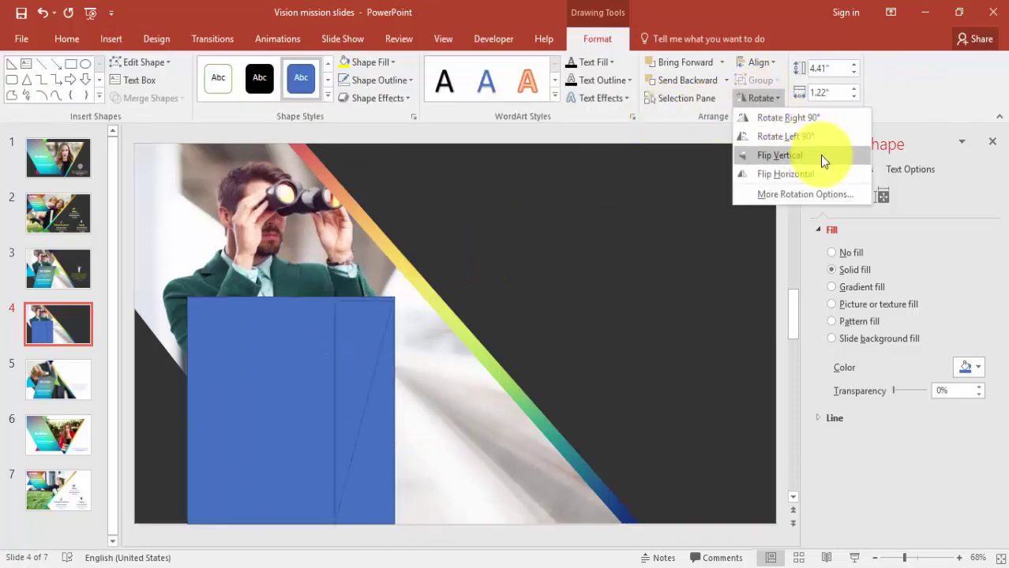
{"action": "left_click", "coordinate": [820, 156]}
{"action": "left_click", "coordinate": [760, 98]}
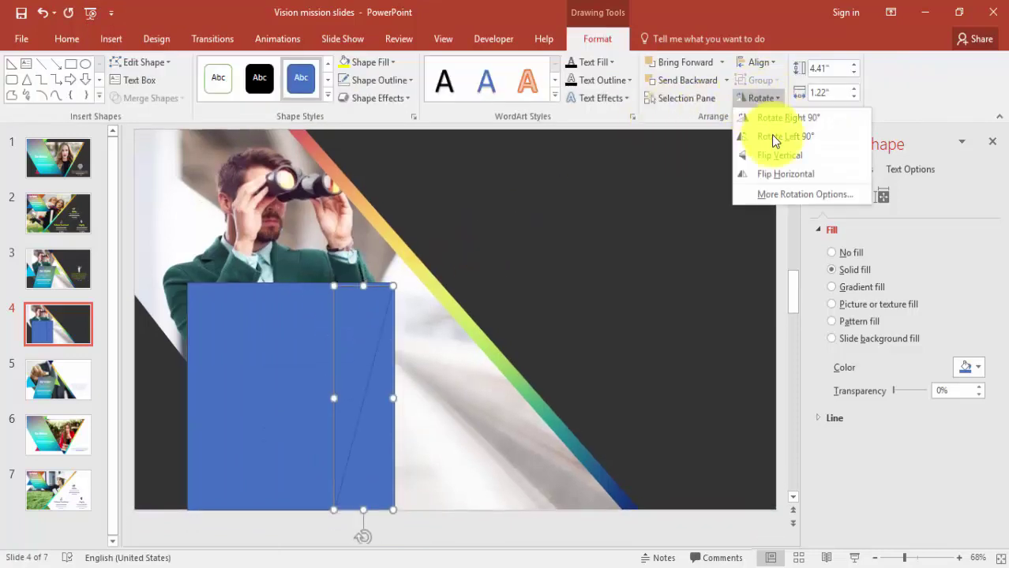
{"action": "left_click", "coordinate": [795, 176]}
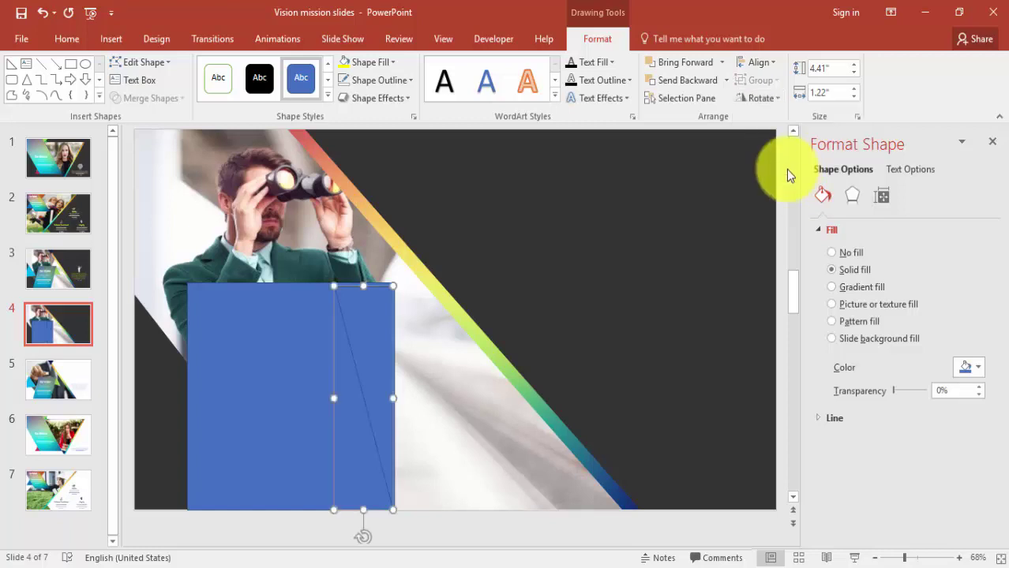
{"action": "left_click", "coordinate": [343, 65]}
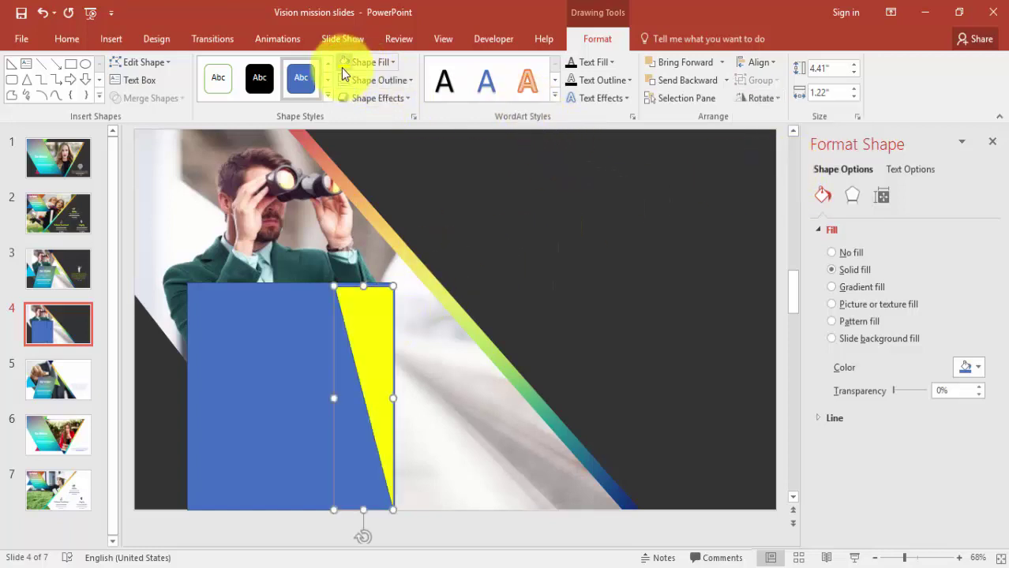
{"action": "left_click", "coordinate": [403, 81]}
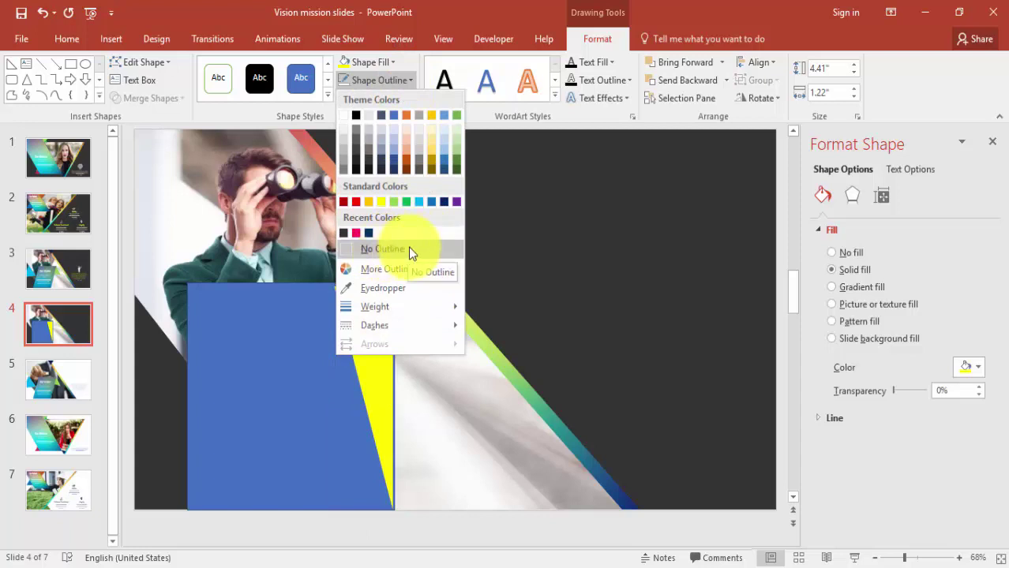
{"action": "left_click", "coordinate": [409, 249]}
{"action": "left_click_drag", "start_coordinate": [378, 338], "coordinate": [376, 348]}
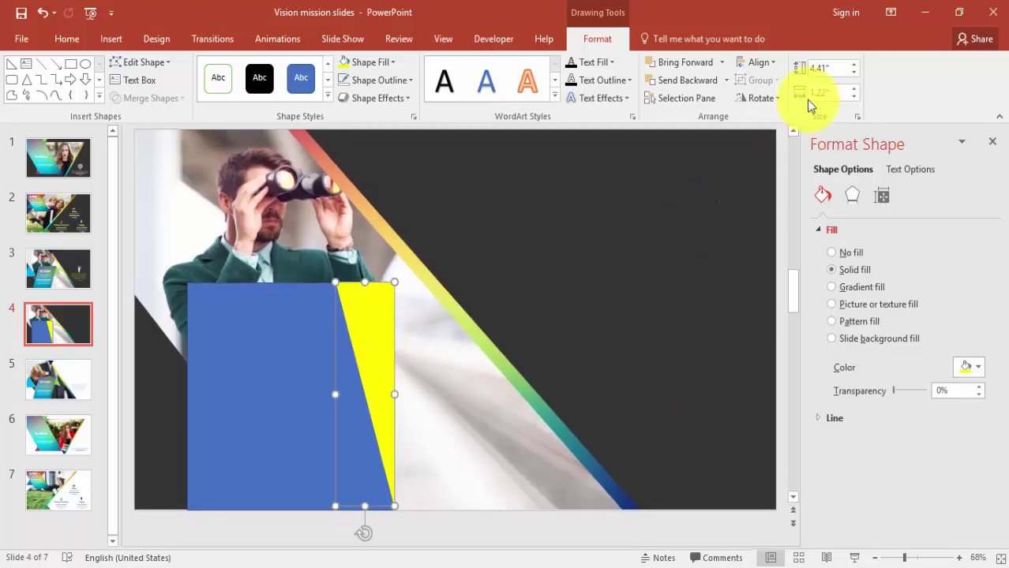
- Flip the yellow triangle vertically and widen it slightly to the left
{"action": "left_click", "coordinate": [751, 99]}
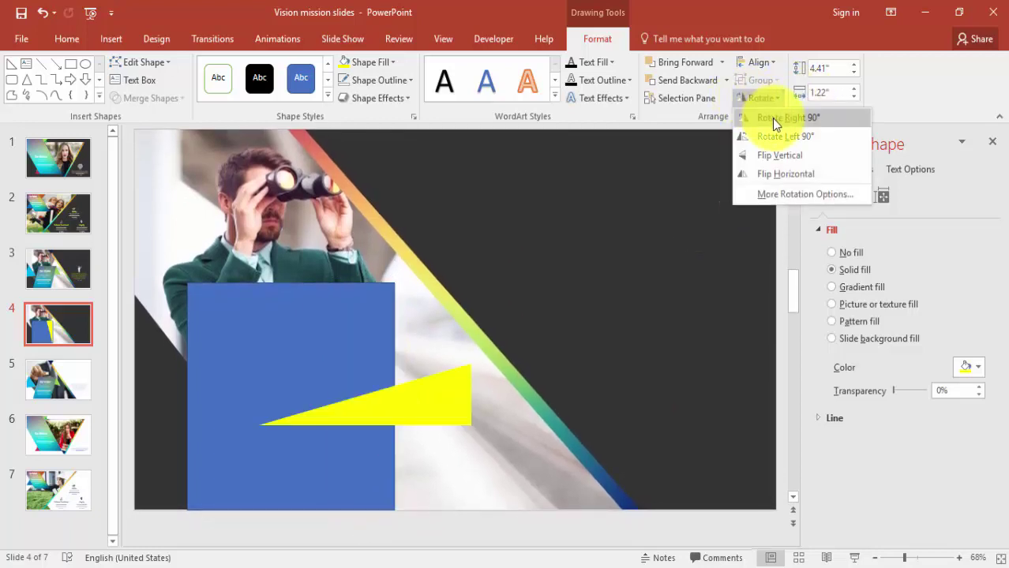
{"action": "left_click", "coordinate": [791, 156]}
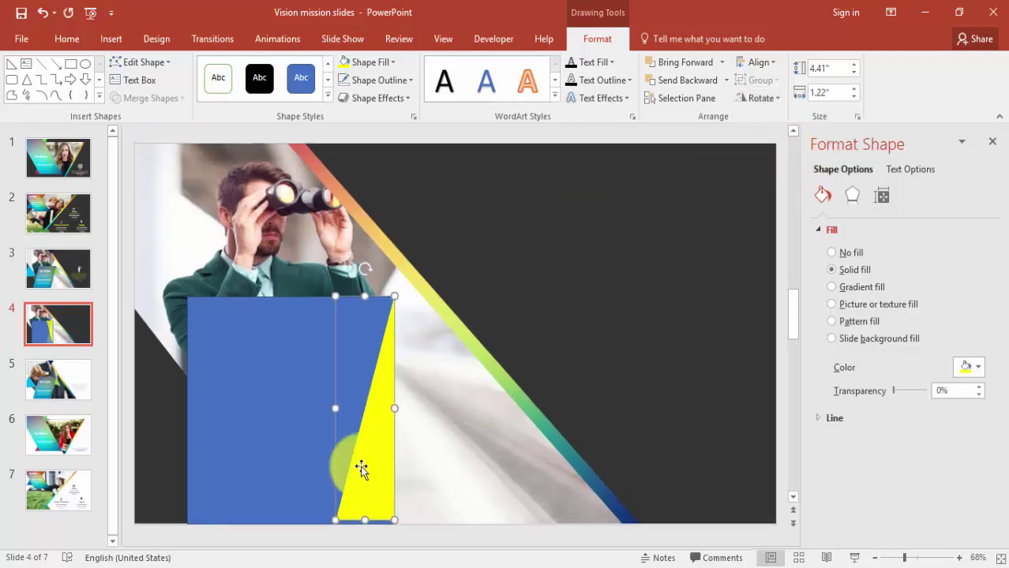
{"action": "left_click", "coordinate": [365, 518]}
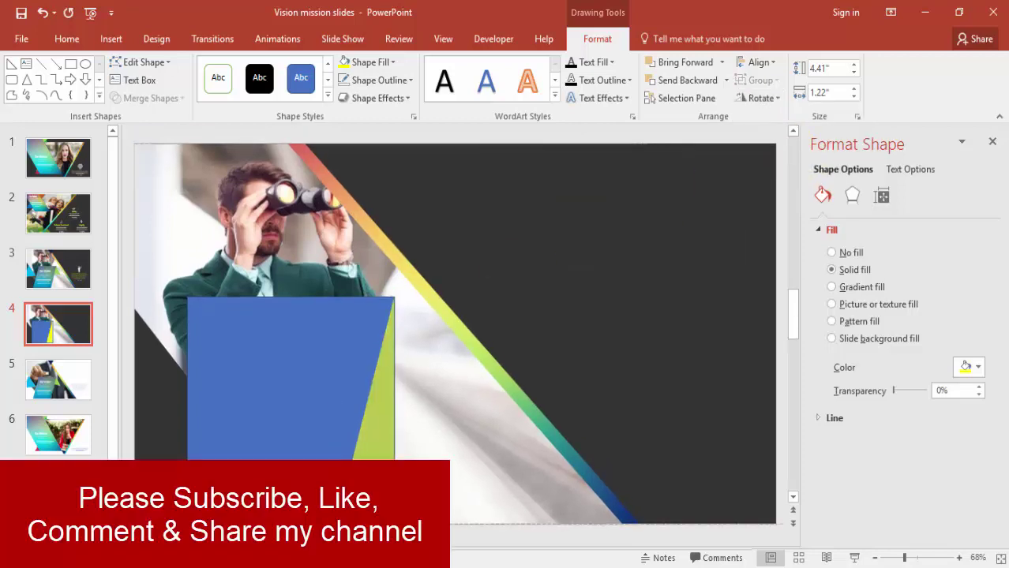
{"action": "left_click", "coordinate": [394, 429]}
{"action": "left_click_drag", "start_coordinate": [395, 410], "coordinate": [395, 408]}
{"action": "left_click", "coordinate": [346, 456]}
{"action": "left_click_drag", "start_coordinate": [330, 416], "coordinate": [327, 412]}
{"action": "left_click", "coordinate": [398, 518]}
{"action": "left_click_drag", "start_coordinate": [395, 525], "coordinate": [394, 525]}
{"action": "left_click", "coordinate": [395, 413]}
- Align the triangle with the rectangle's right edge and copy it to the left edge (4.49" by 1.32")
{"action": "left_click", "coordinate": [520, 338]}
{"action": "left_click", "coordinate": [387, 365]}
{"action": "left_click", "coordinate": [920, 557]}
{"action": "left_click_drag", "start_coordinate": [545, 334], "coordinate": [537, 333]}
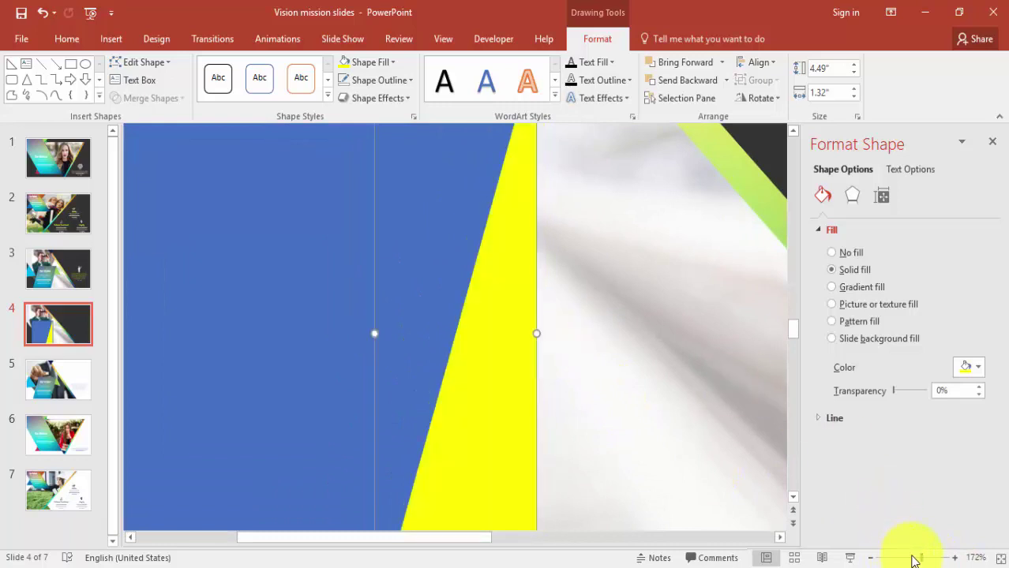
{"action": "left_click_drag", "start_coordinate": [919, 561], "coordinate": [905, 557]}
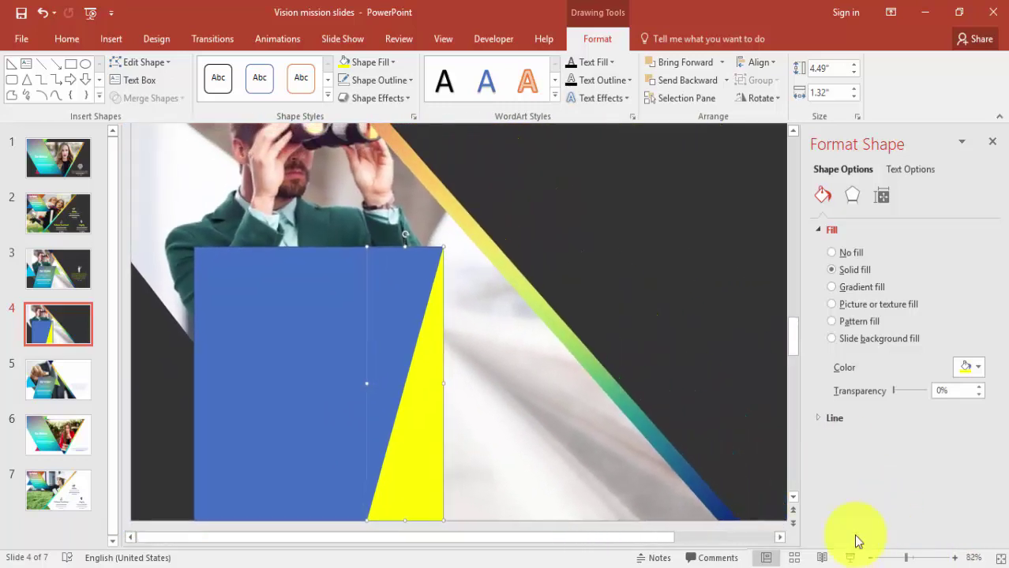
{"action": "left_click_drag", "start_coordinate": [426, 392], "coordinate": [246, 393]}
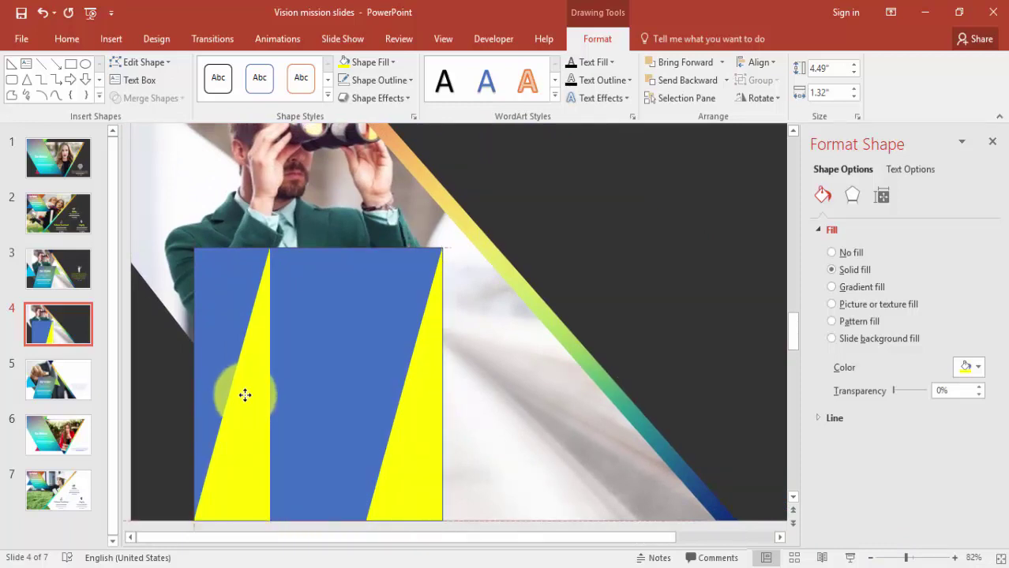
- Flip the left yellow triangle copy both vertically and horizontally
{"action": "left_click", "coordinate": [759, 98]}
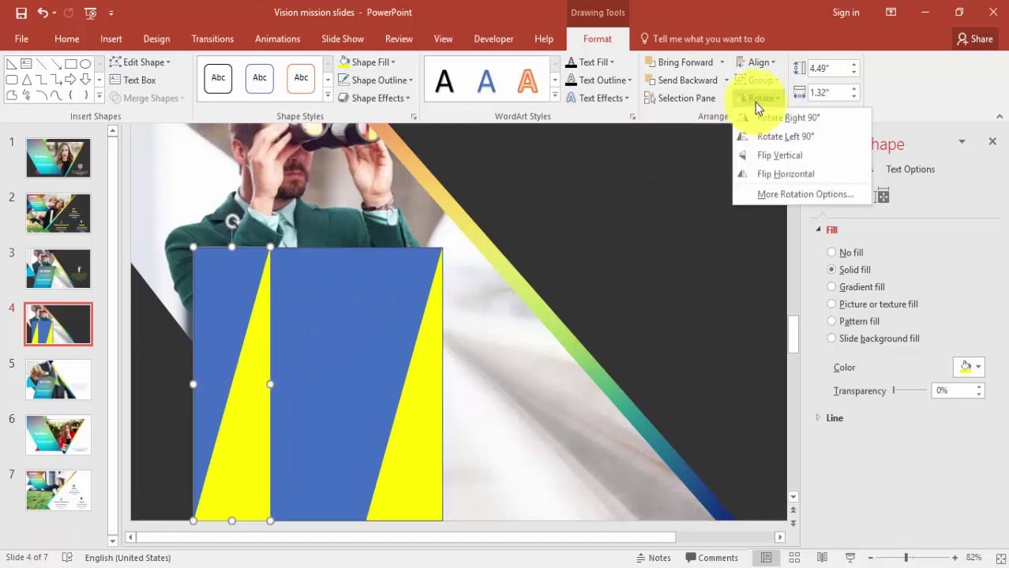
{"action": "left_click", "coordinate": [770, 155]}
{"action": "left_click", "coordinate": [760, 98]}
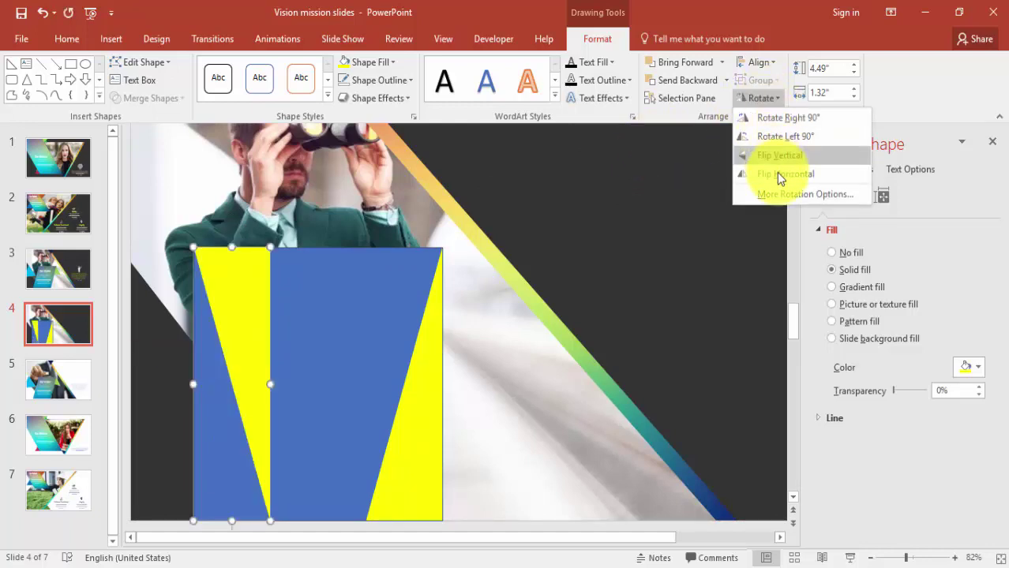
{"action": "left_click", "coordinate": [777, 176]}
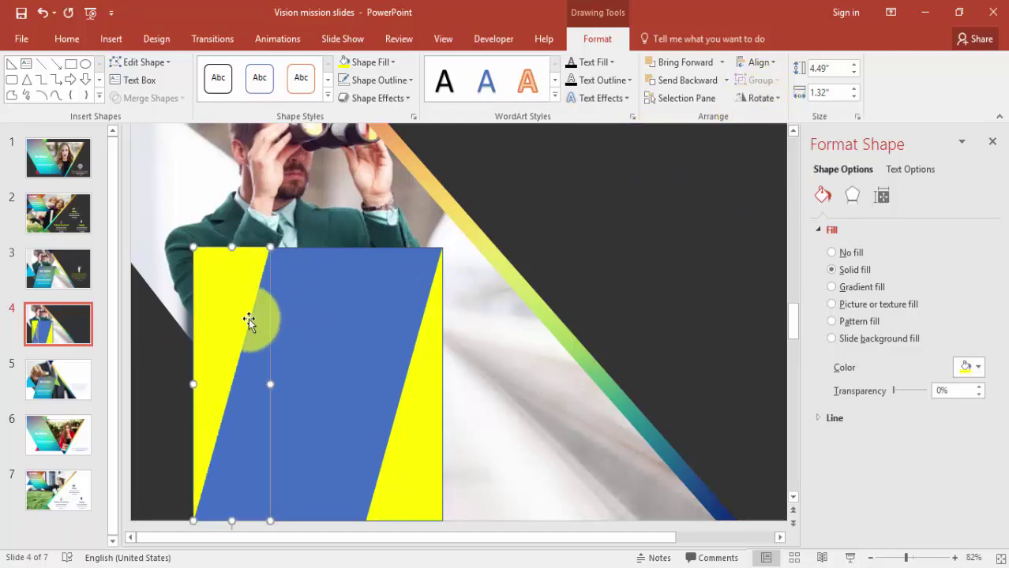
- Remove the outlines from the right yellow triangle and the blue rectangle
{"action": "left_click", "coordinate": [423, 384]}
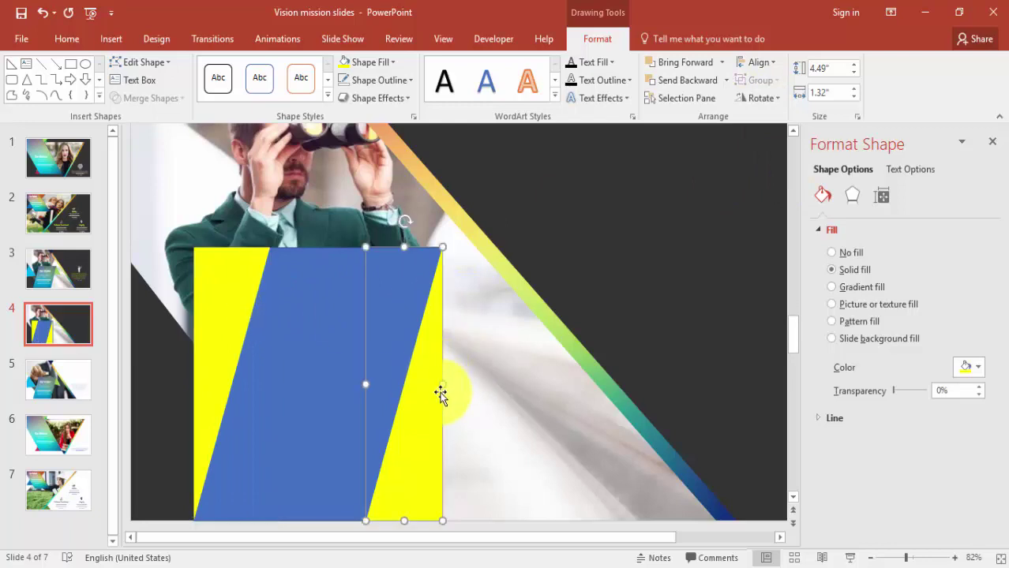
{"action": "left_click", "coordinate": [381, 82]}
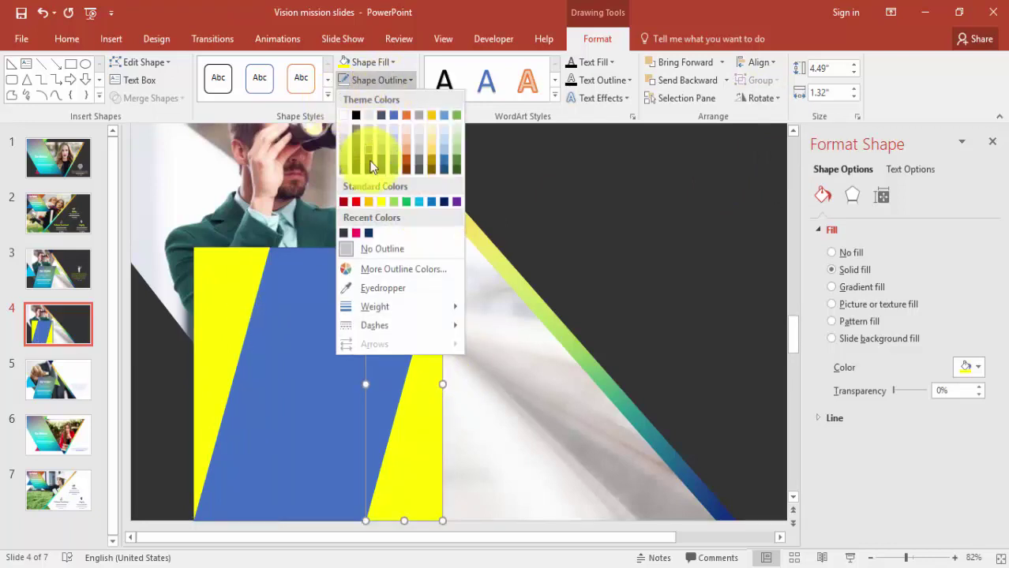
{"action": "left_click", "coordinate": [378, 245]}
{"action": "left_click", "coordinate": [343, 318]}
{"action": "left_click", "coordinate": [380, 81]}
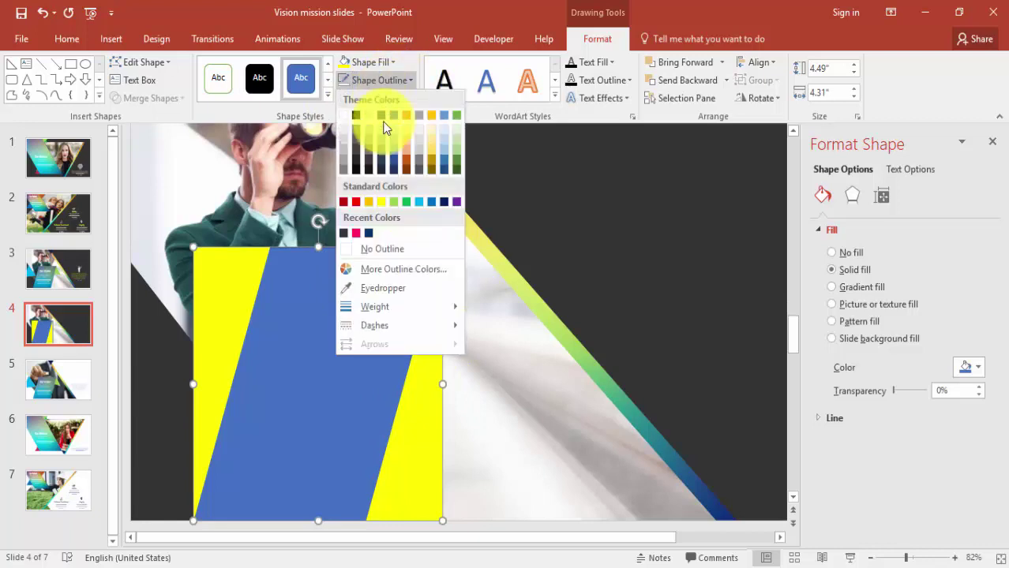
{"action": "left_click", "coordinate": [377, 247]}
{"action": "left_click", "coordinate": [357, 333]}
- Subtract the right yellow triangle from the blue rectangle with Merge Shapes
{"action": "left_click", "coordinate": [472, 384]}
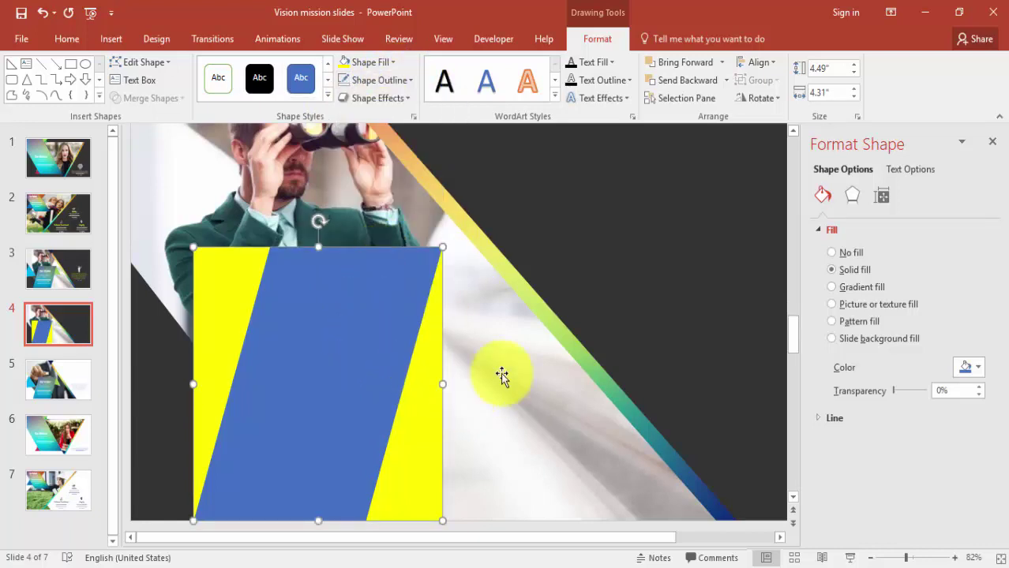
{"action": "left_click", "coordinate": [430, 398]}
{"action": "left_click", "coordinate": [421, 417]}
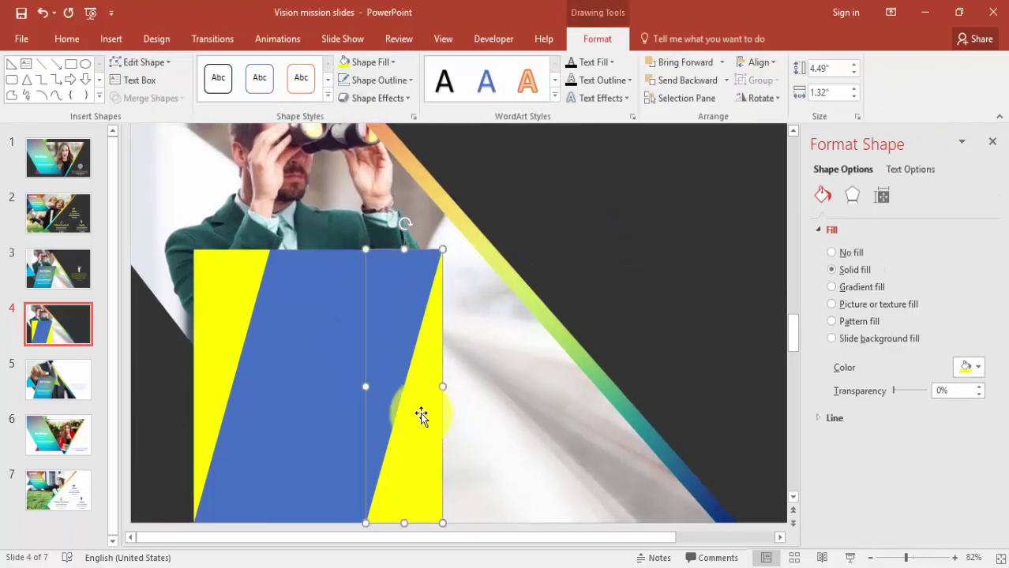
{"action": "left_click", "coordinate": [289, 375]}
{"action": "left_click", "coordinate": [421, 408], "text": "shift"}
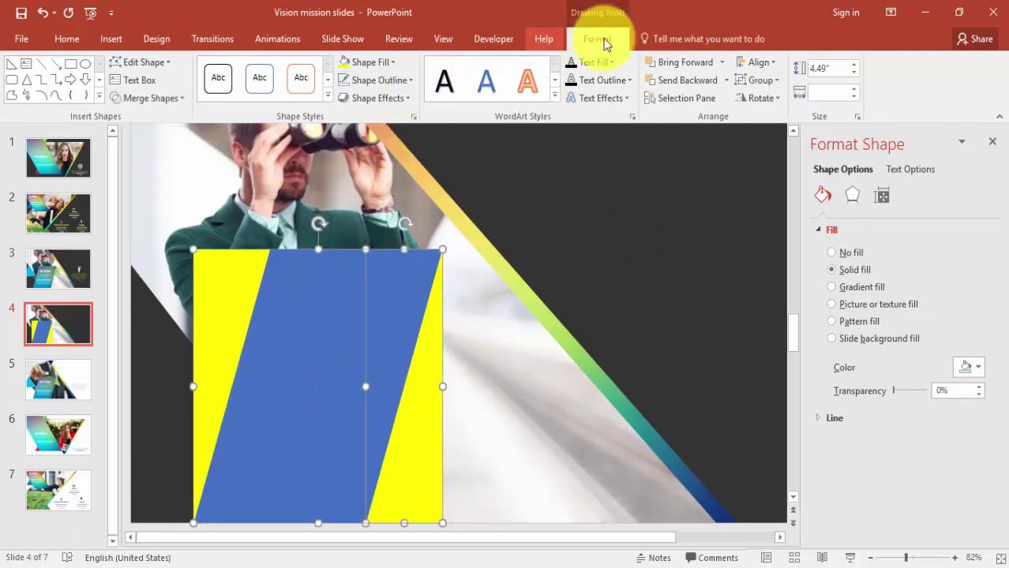
{"action": "left_click", "coordinate": [173, 102]}
{"action": "left_click", "coordinate": [149, 192]}
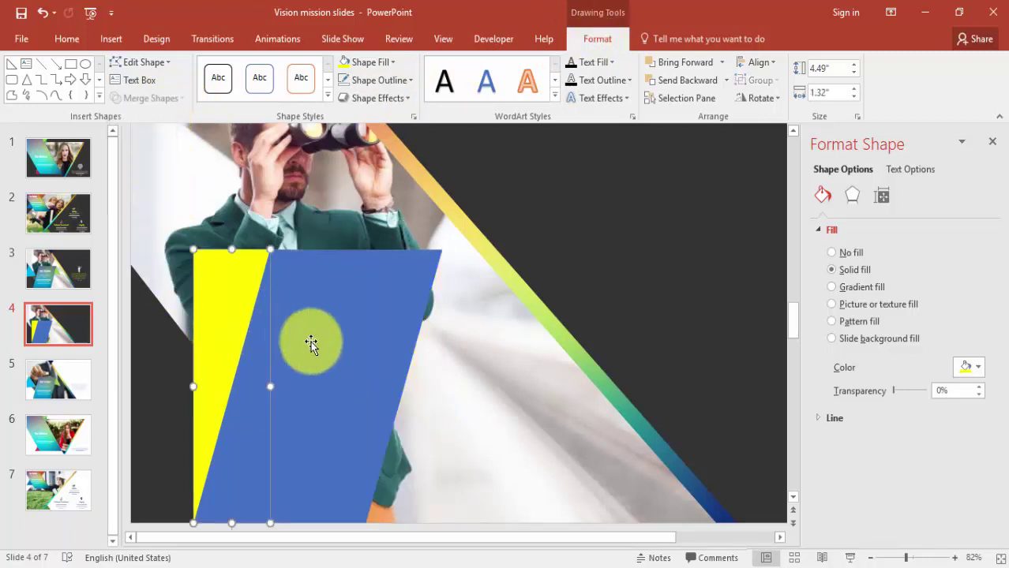
- Subtract the left triangle too, then widen the parallelogram to 4.49" by 4.78"
{"action": "left_click", "coordinate": [203, 286], "text": "shift"}
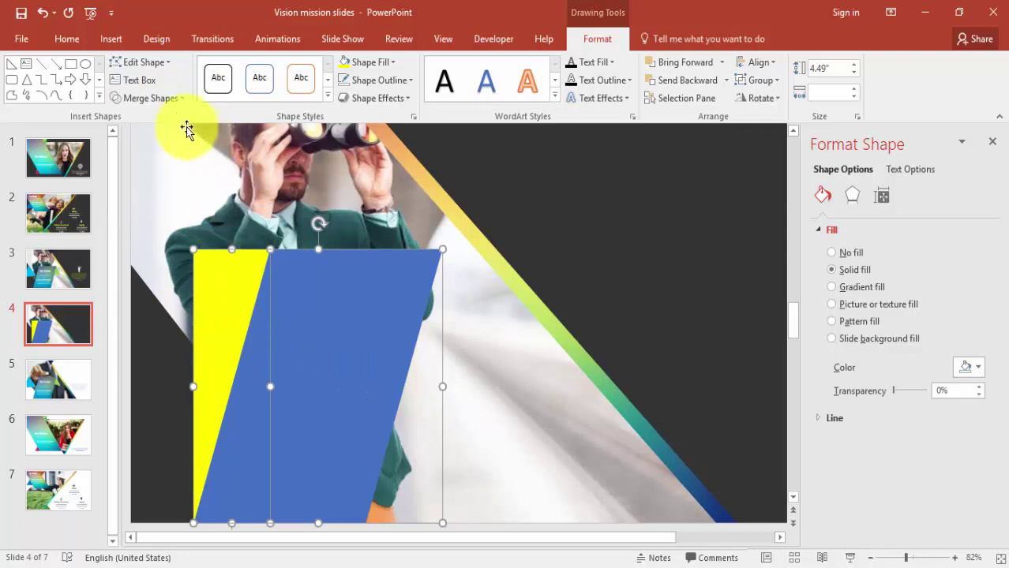
{"action": "left_click", "coordinate": [157, 99]}
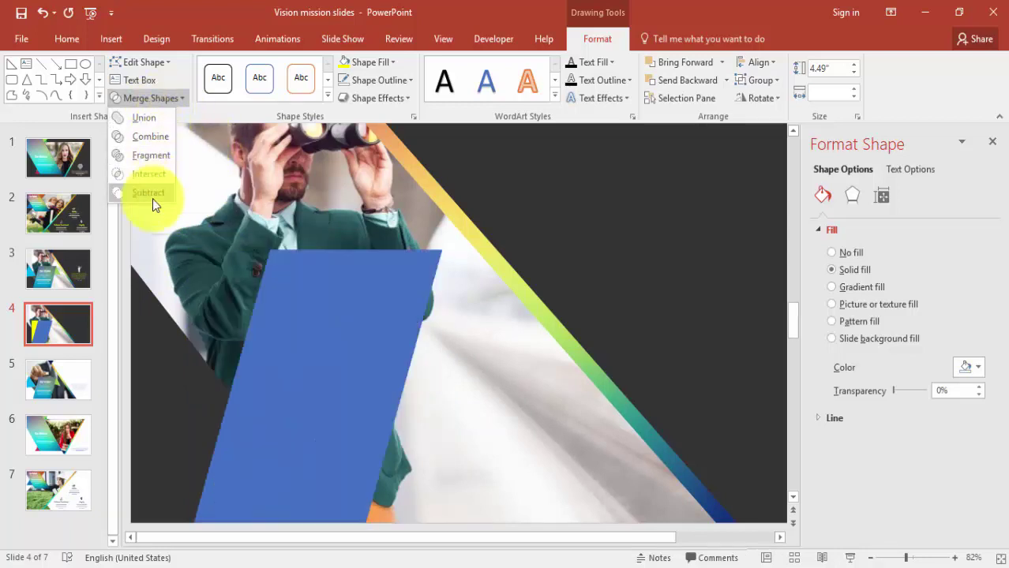
{"action": "left_click", "coordinate": [151, 192]}
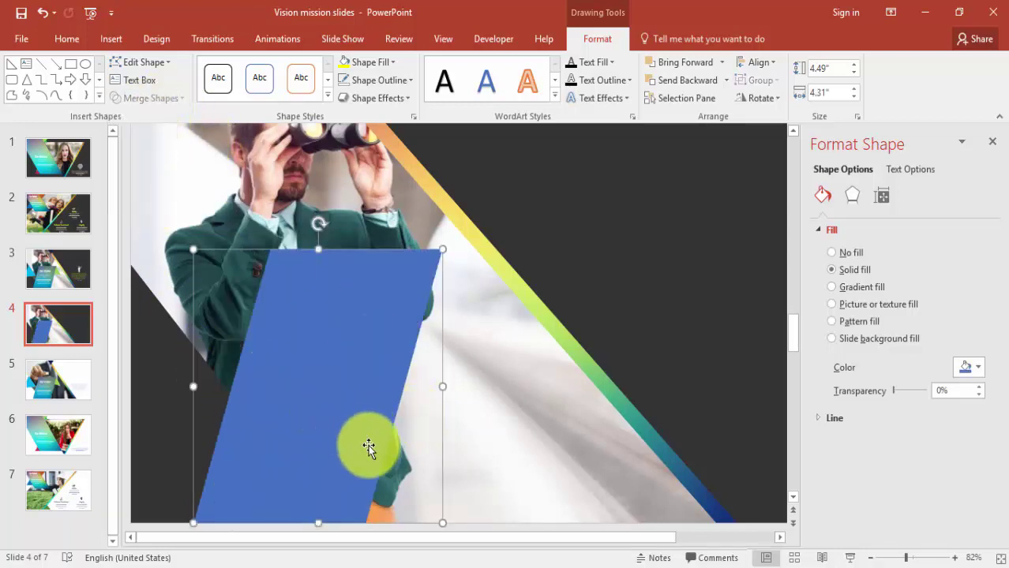
{"action": "left_click_drag", "start_coordinate": [448, 386], "coordinate": [462, 385]}
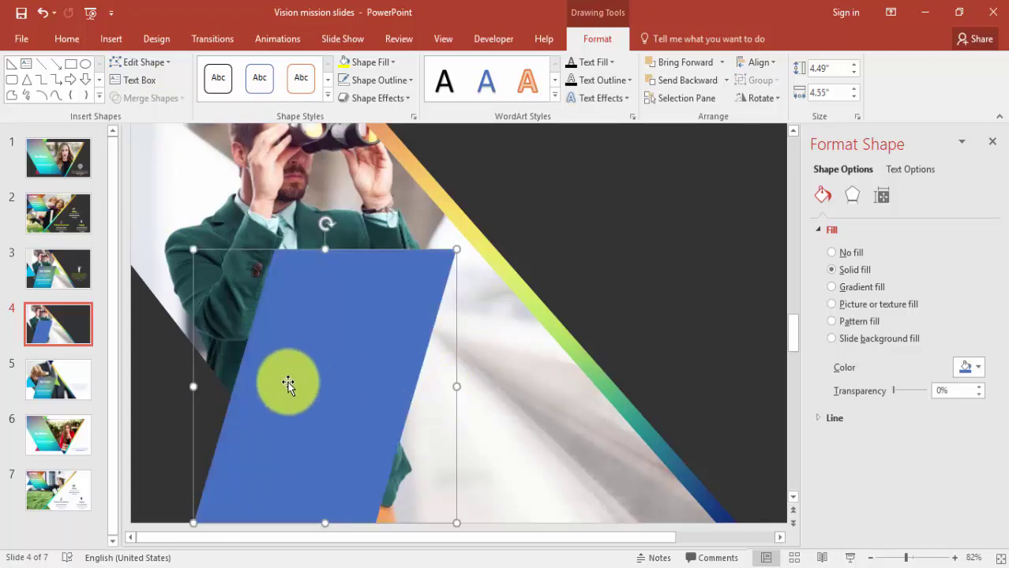
{"action": "left_click_drag", "start_coordinate": [193, 386], "coordinate": [180, 386]}
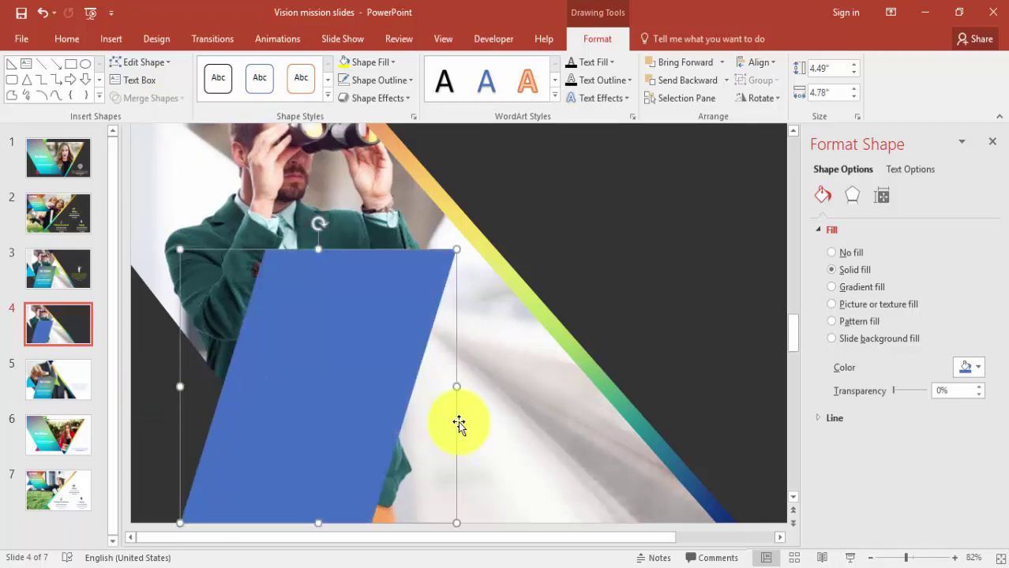
{"action": "left_click", "coordinate": [761, 386]}
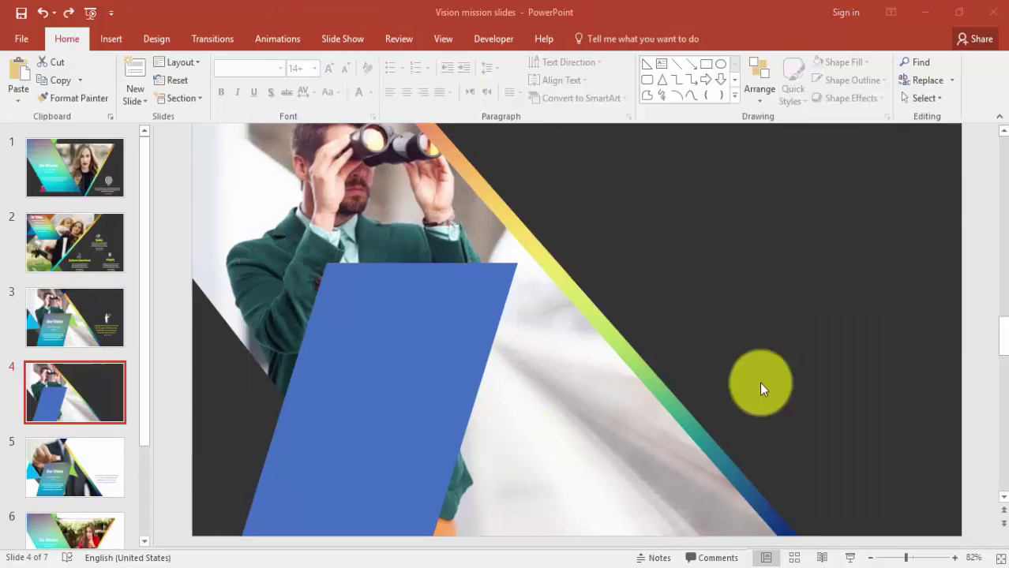
{"action": "left_click", "coordinate": [387, 320]}
- Fill the parallelogram with the abstract gradient picture at 55% transparency, then view slide 3
{"action": "left_click_drag", "start_coordinate": [387, 321], "coordinate": [421, 333]}
{"action": "right_click", "coordinate": [473, 298]}
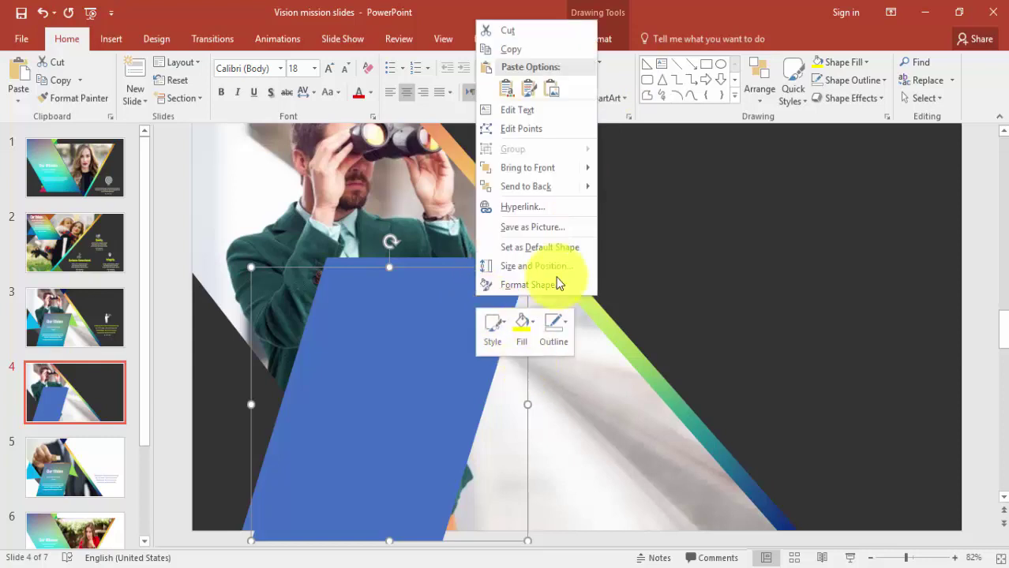
{"action": "left_click", "coordinate": [570, 286]}
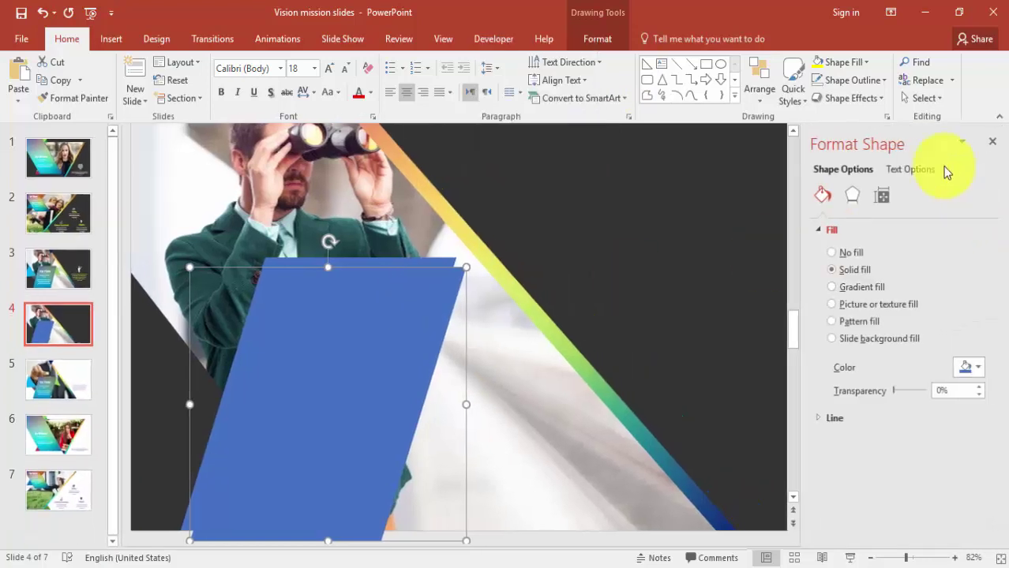
{"action": "left_click", "coordinate": [833, 305]}
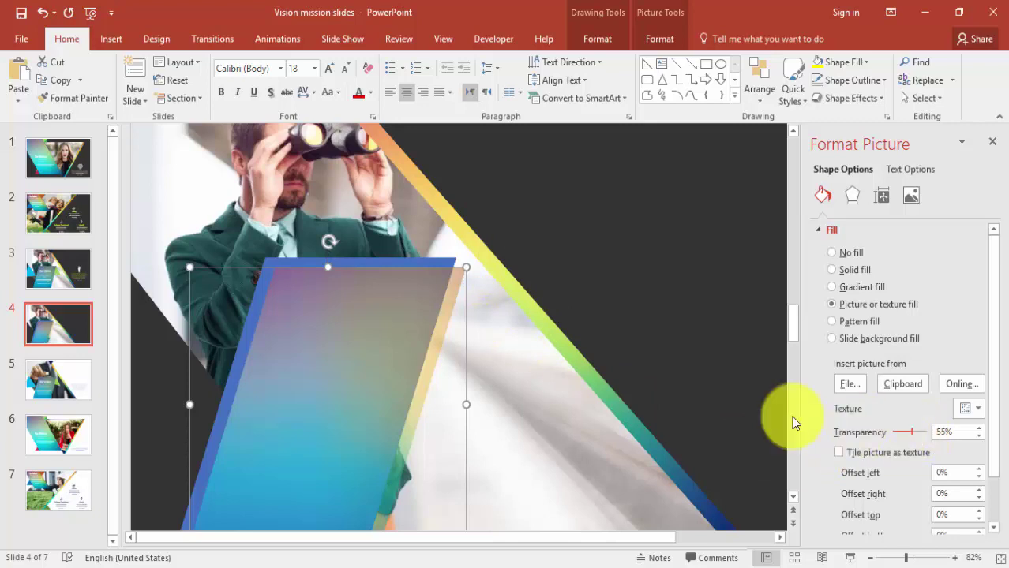
{"action": "mouse_move", "coordinate": [366, 332]}
{"action": "left_mouse_down"}
{"action": "mouse_move", "coordinate": [354, 327]}
{"action": "mouse_move", "coordinate": [360, 317]}
{"action": "left_mouse_up"}
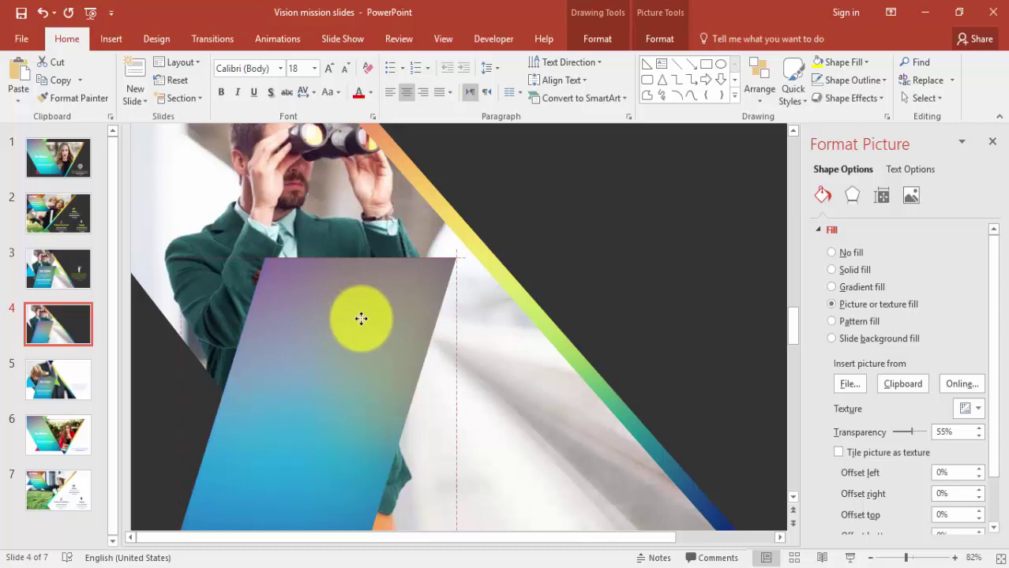
{"action": "left_click", "coordinate": [65, 275]}
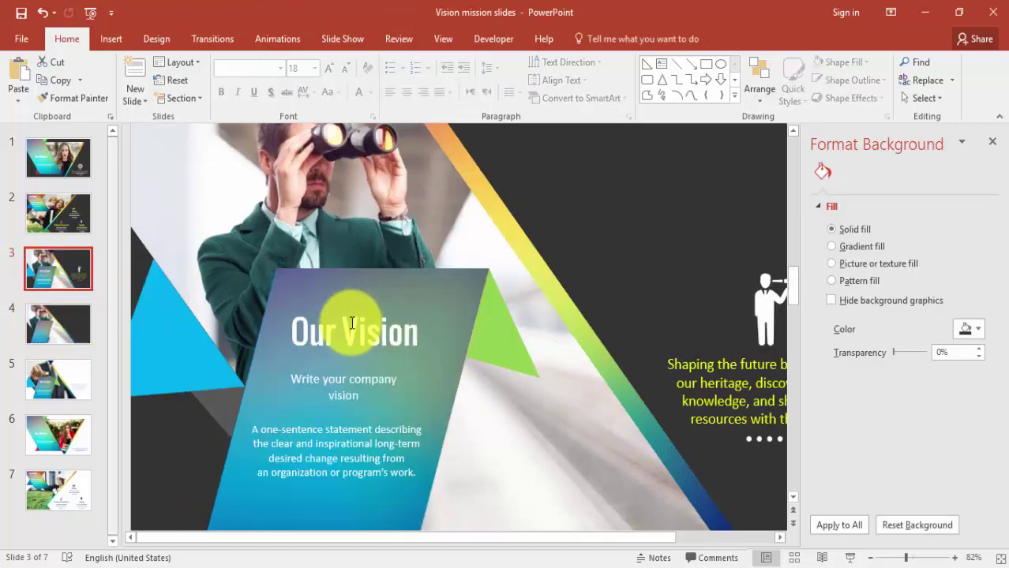
- Paste slide 3's Our Vision title, subtitle and body boxes onto slide 4's parallelogram, shifted left
{"action": "left_click", "coordinate": [349, 348]}
{"action": "left_click", "coordinate": [345, 382], "text": "shift"}
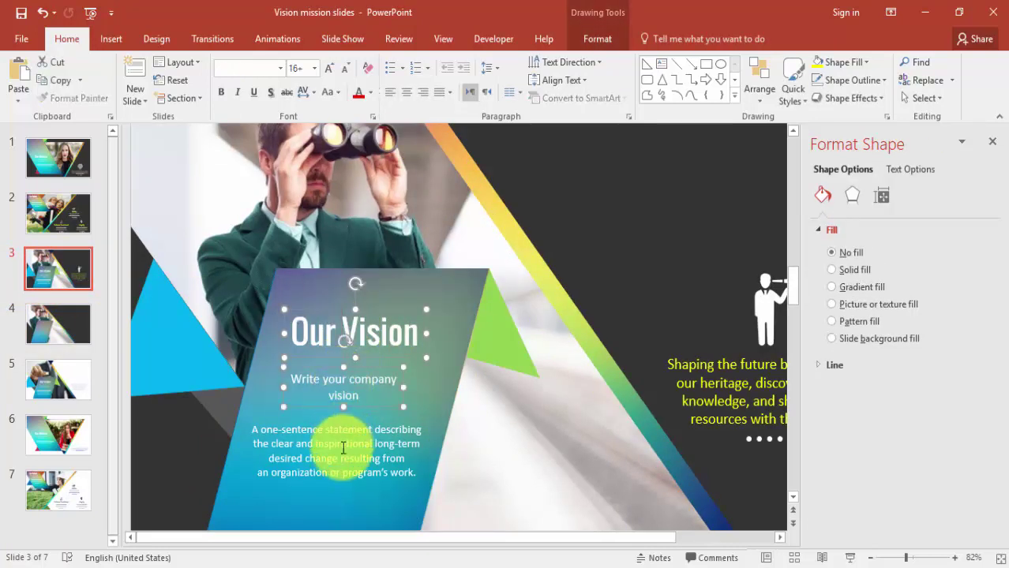
{"action": "left_click", "coordinate": [341, 456], "text": "shift"}
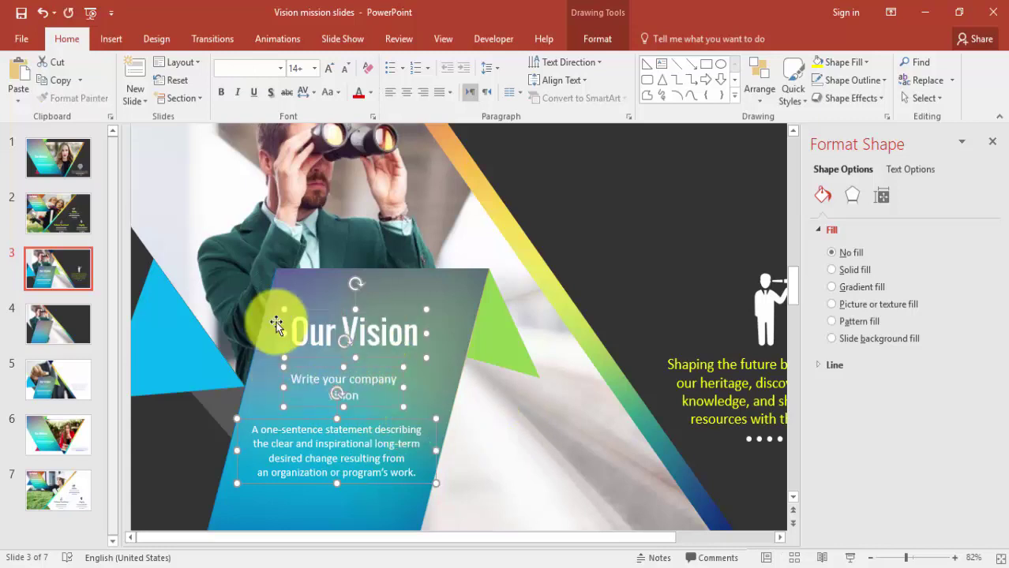
{"action": "left_click", "coordinate": [70, 325]}
{"action": "key", "text": "ctrl+v"}
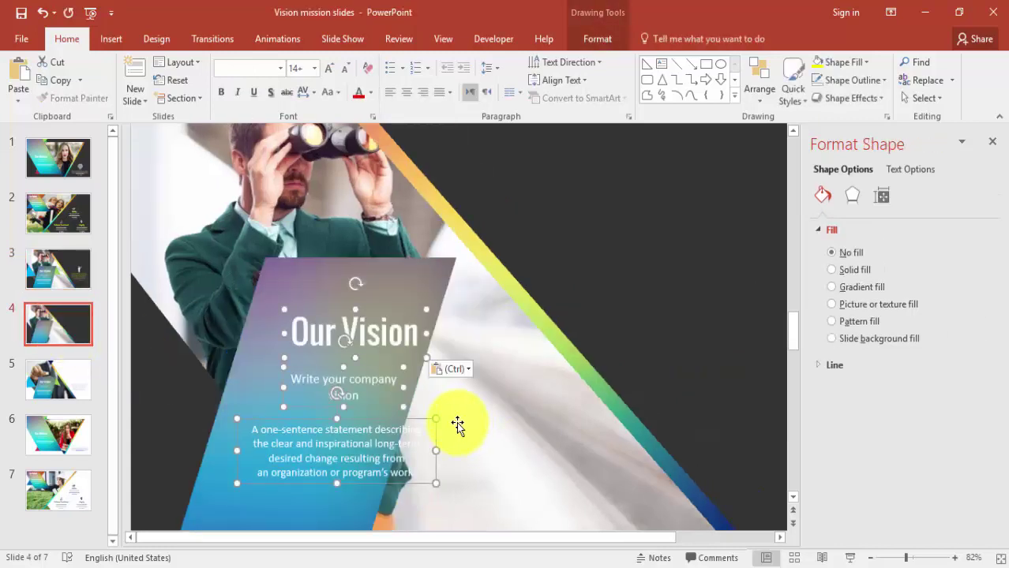
{"action": "left_click_drag", "start_coordinate": [394, 312], "coordinate": [365, 309]}
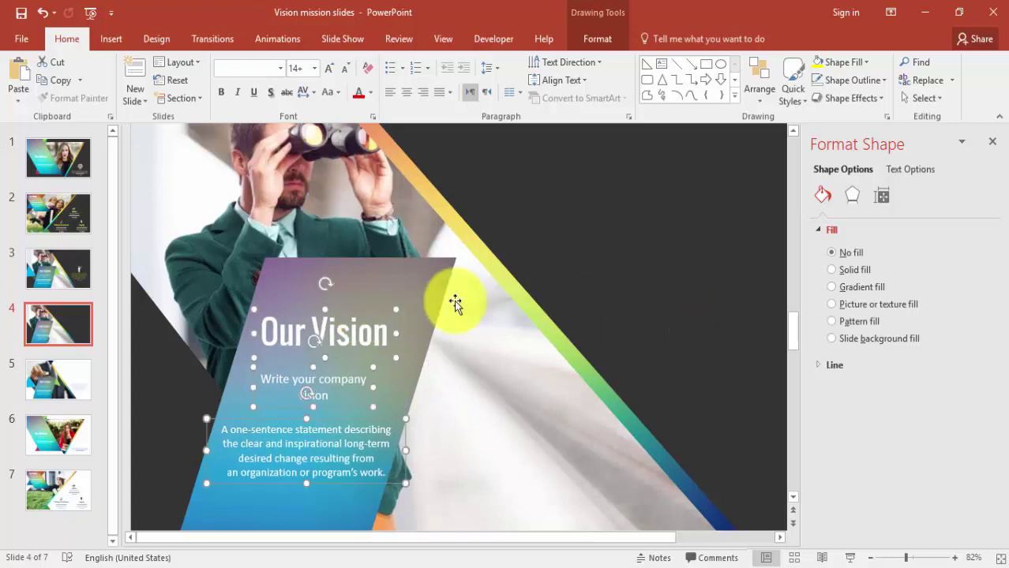
{"action": "left_click", "coordinate": [62, 281]}
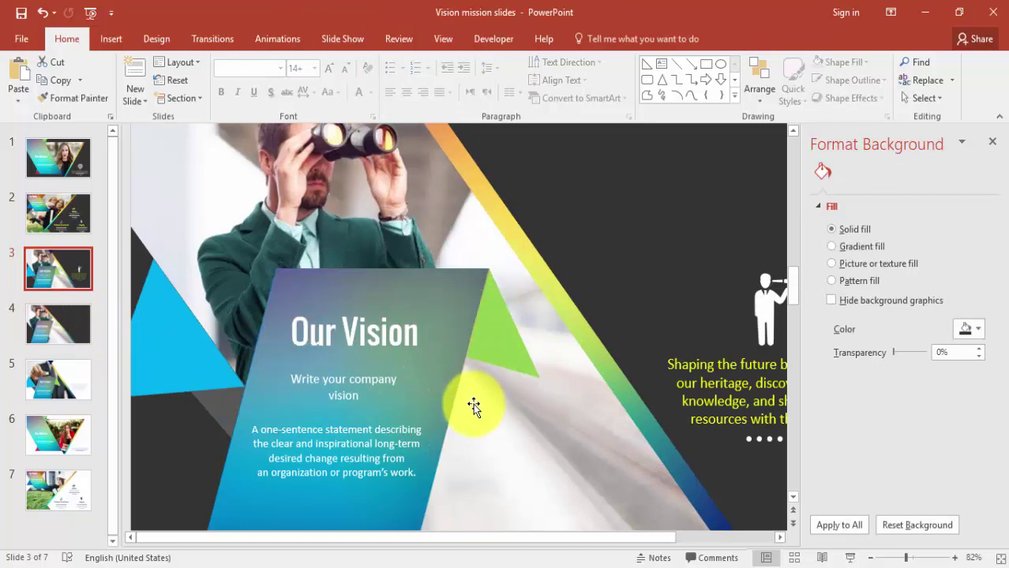
- Draw a triangle at the parallelogram's top-right corner, against its top edge
{"action": "scroll", "coordinate": [473, 404], "scroll_direction": "down", "scroll_amount": 1}
{"action": "left_click", "coordinate": [111, 40]}
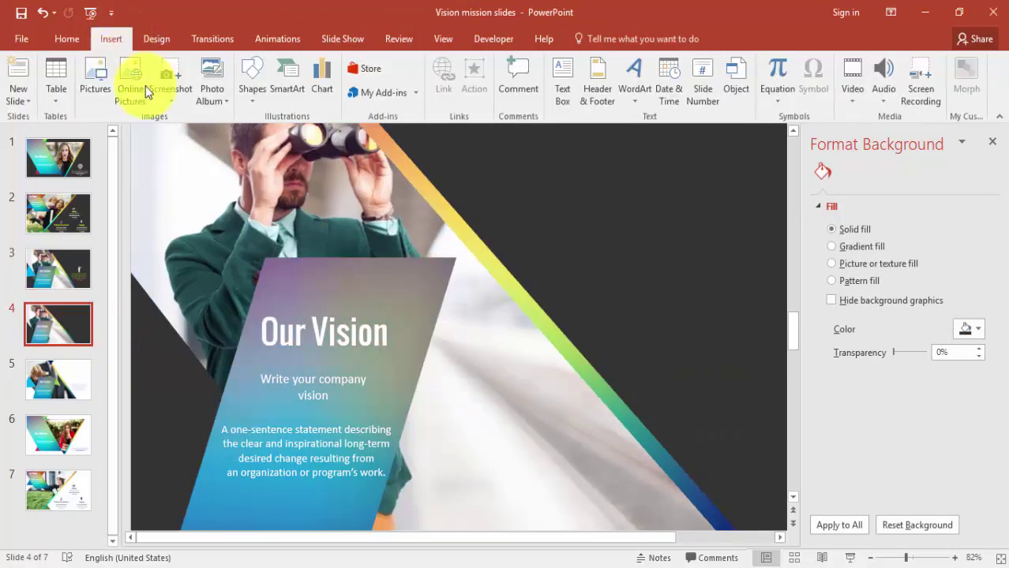
{"action": "left_click", "coordinate": [251, 93]}
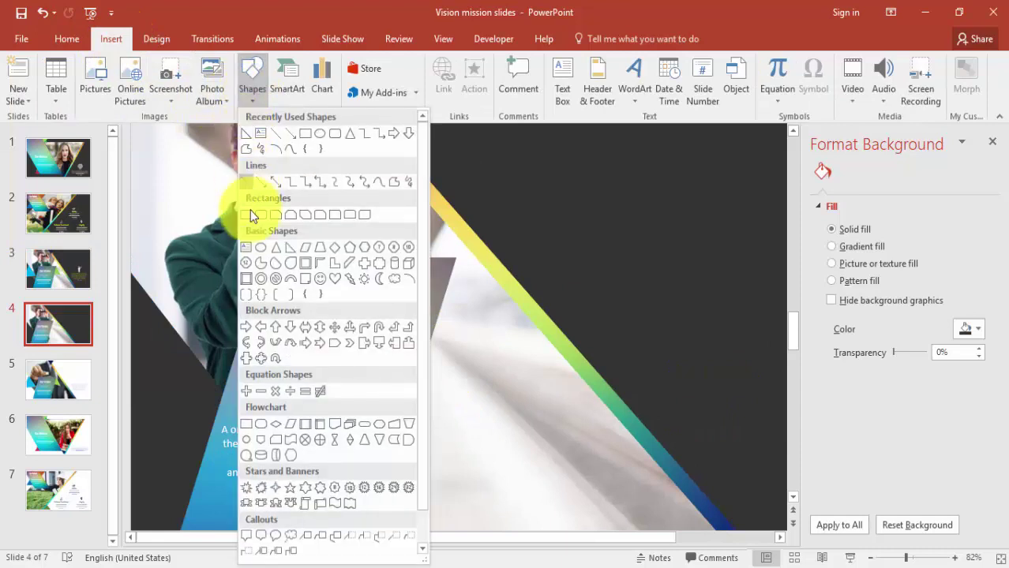
{"action": "left_click", "coordinate": [273, 251]}
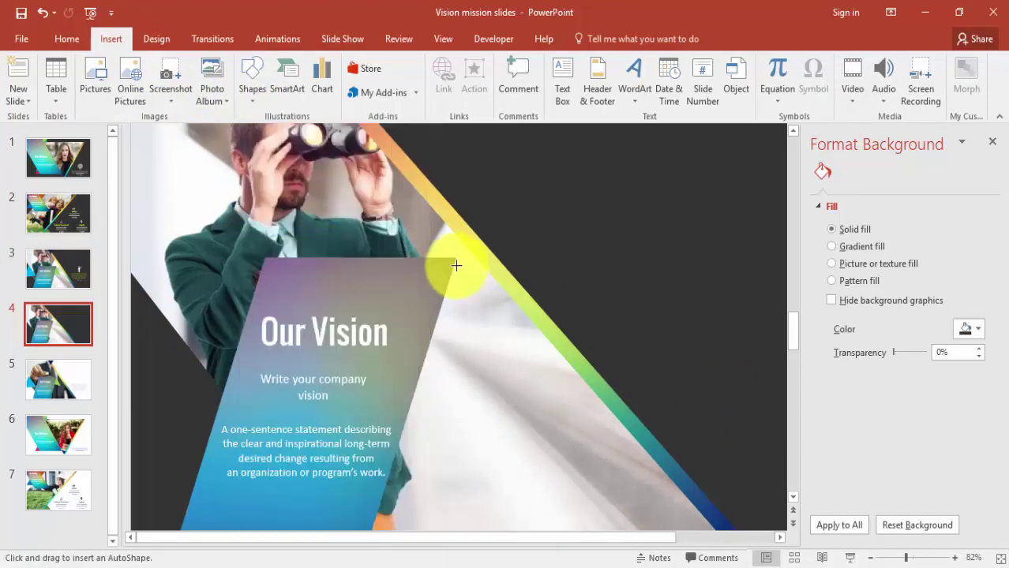
{"action": "mouse_move", "coordinate": [454, 259]}
{"action": "left_mouse_down"}
{"action": "mouse_move", "coordinate": [491, 315]}
{"action": "mouse_move", "coordinate": [547, 349]}
{"action": "mouse_move", "coordinate": [545, 341]}
{"action": "mouse_move", "coordinate": [553, 357]}
{"action": "left_mouse_up"}
{"action": "left_click_drag", "start_coordinate": [498, 331], "coordinate": [465, 326]}
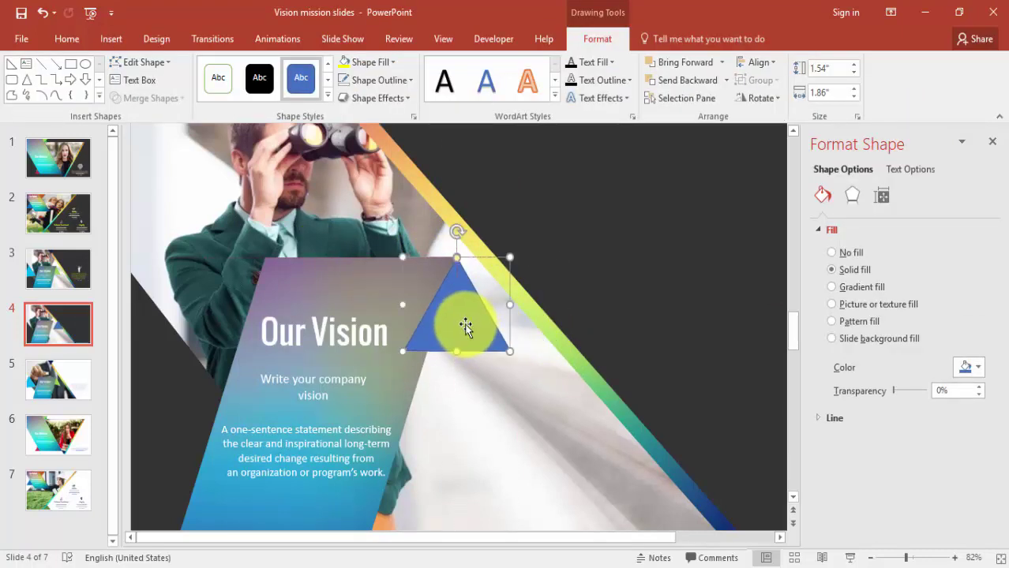
- Make the triangle light green with no outline and send it behind the parallelogram
{"action": "left_click", "coordinate": [375, 79]}
{"action": "left_click", "coordinate": [396, 250]}
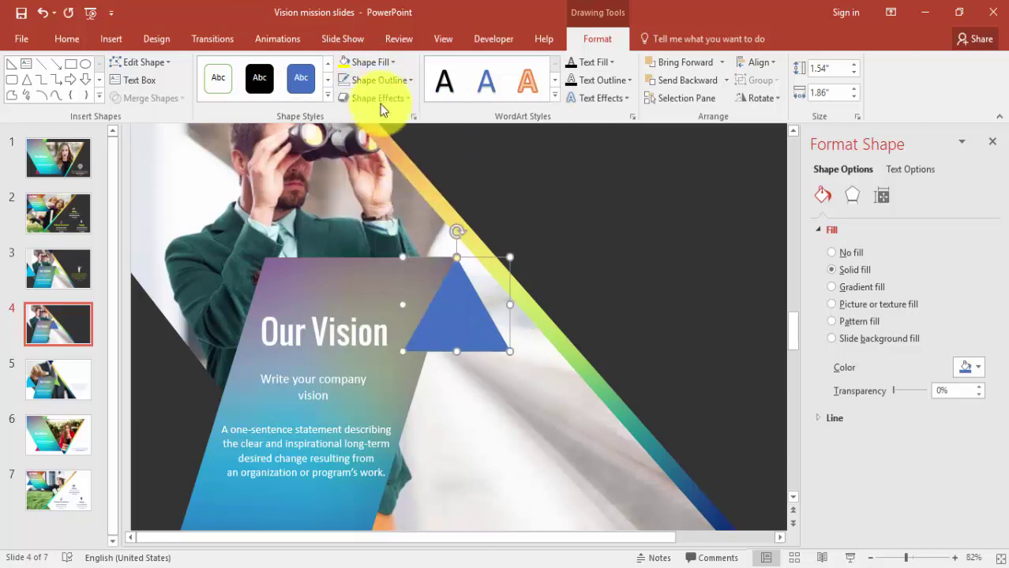
{"action": "left_click", "coordinate": [380, 62]}
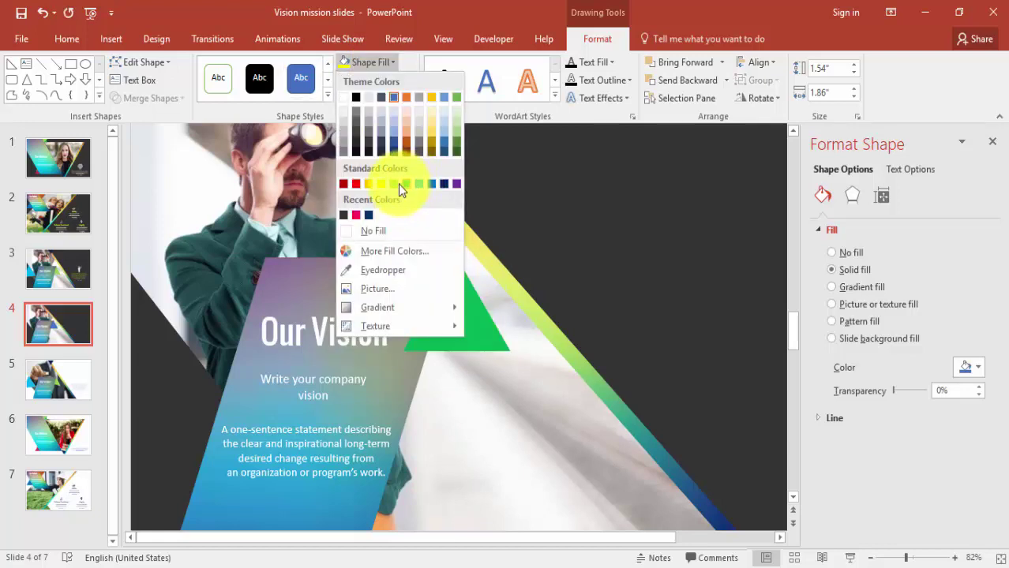
{"action": "left_click", "coordinate": [391, 184]}
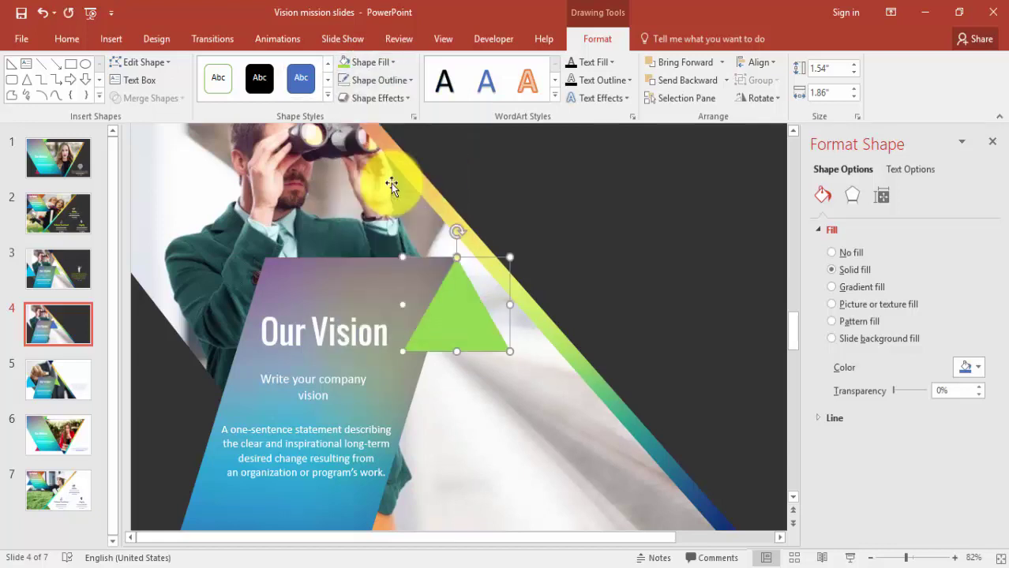
{"action": "left_click", "coordinate": [672, 79]}
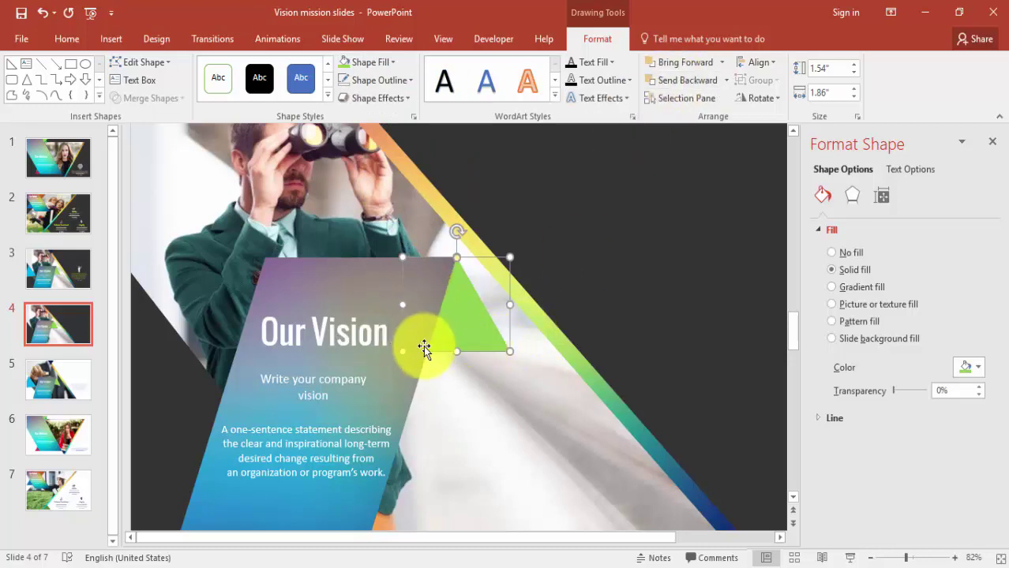
{"action": "left_click", "coordinate": [45, 271]}
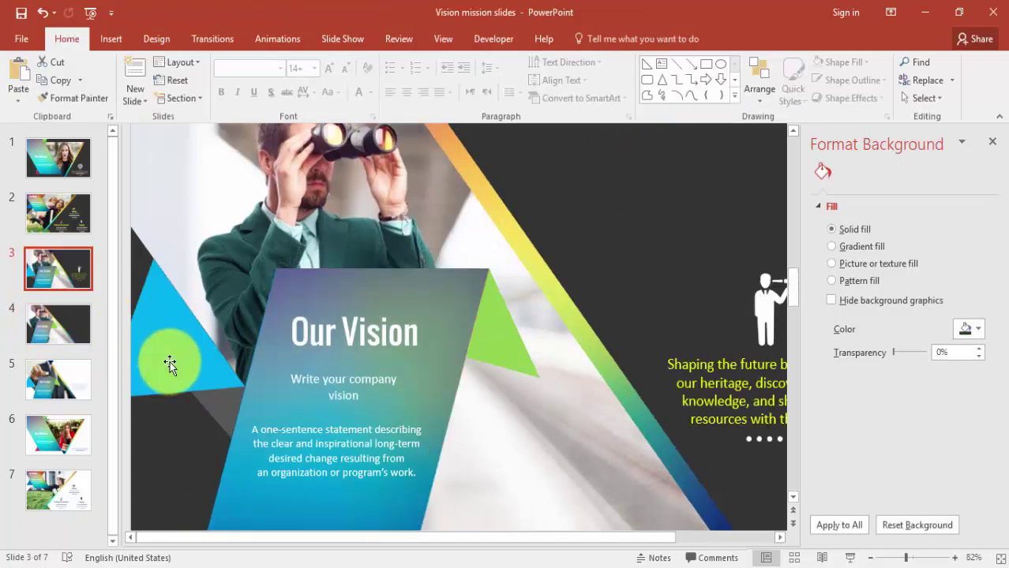
- On slide 4, drag a copy of the green triangle to the slide's left side
{"action": "left_click", "coordinate": [60, 328]}
{"action": "left_click", "coordinate": [101, 41]}
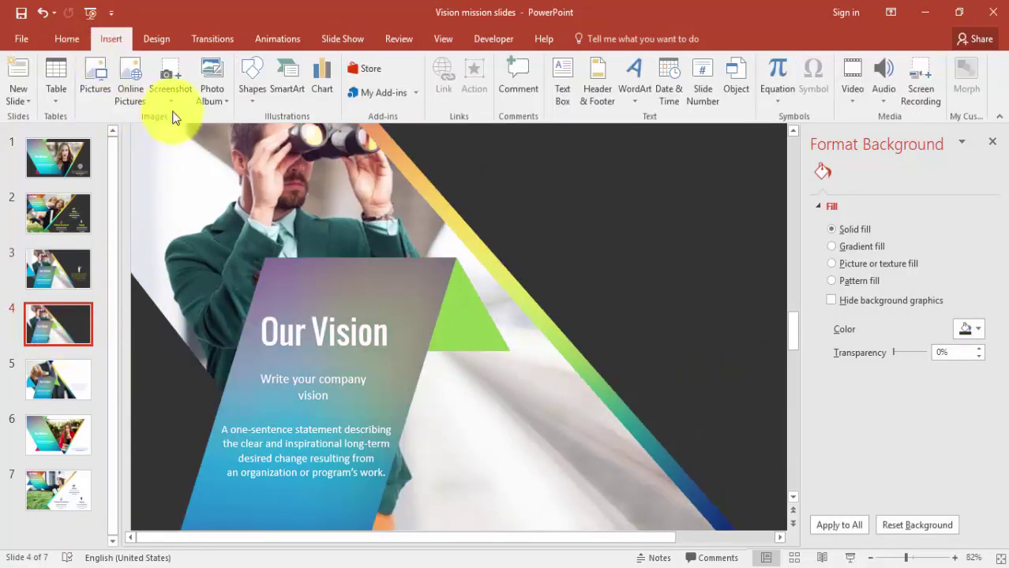
{"action": "left_click", "coordinate": [251, 87]}
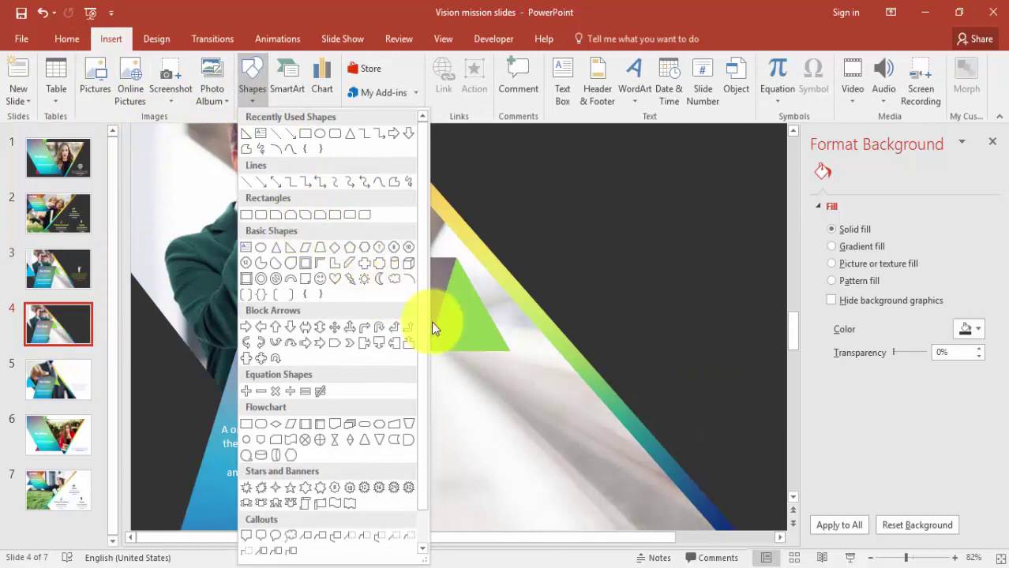
{"action": "left_click", "coordinate": [484, 341]}
{"action": "left_click", "coordinate": [485, 336]}
{"action": "mouse_move", "coordinate": [477, 322]}
{"action": "left_mouse_down"}
{"action": "mouse_move", "coordinate": [486, 332]}
{"action": "mouse_move", "coordinate": [191, 333]}
{"action": "mouse_move", "coordinate": [163, 347]}
{"action": "mouse_move", "coordinate": [156, 340]}
{"action": "mouse_move", "coordinate": [162, 349]}
{"action": "mouse_move", "coordinate": [162, 337]}
{"action": "left_mouse_up"}
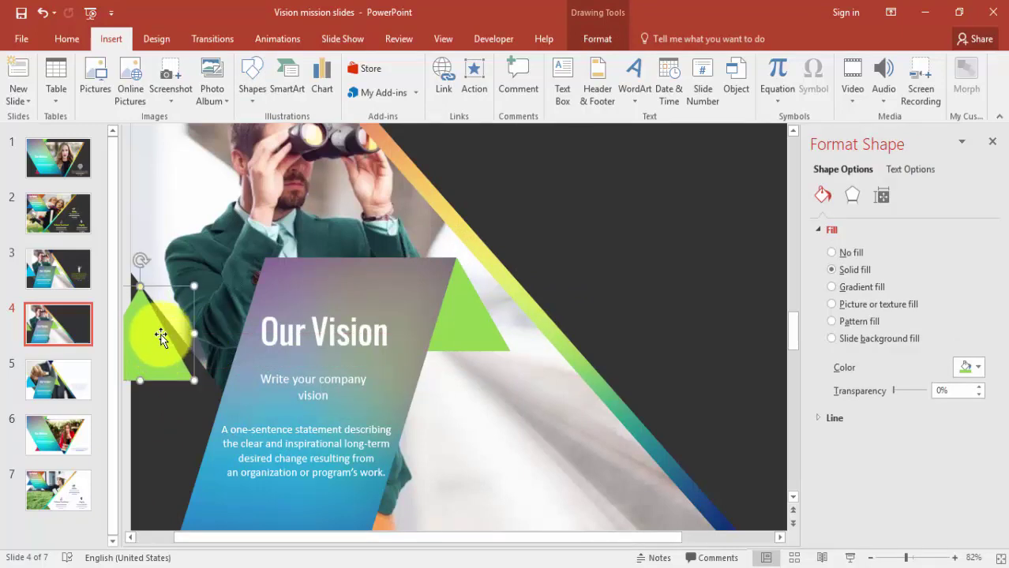
- Rotate the triangle copy to point right and tuck it against the parallelogram's left edge
{"action": "key", "text": "alt+Right"}
{"action": "key", "text": "alt+Left"}
{"action": "key", "text": "alt+Right"}
{"action": "key", "text": "alt+Right"}
{"action": "key", "text": "alt+Right"}
{"action": "key", "text": "alt+Right"}
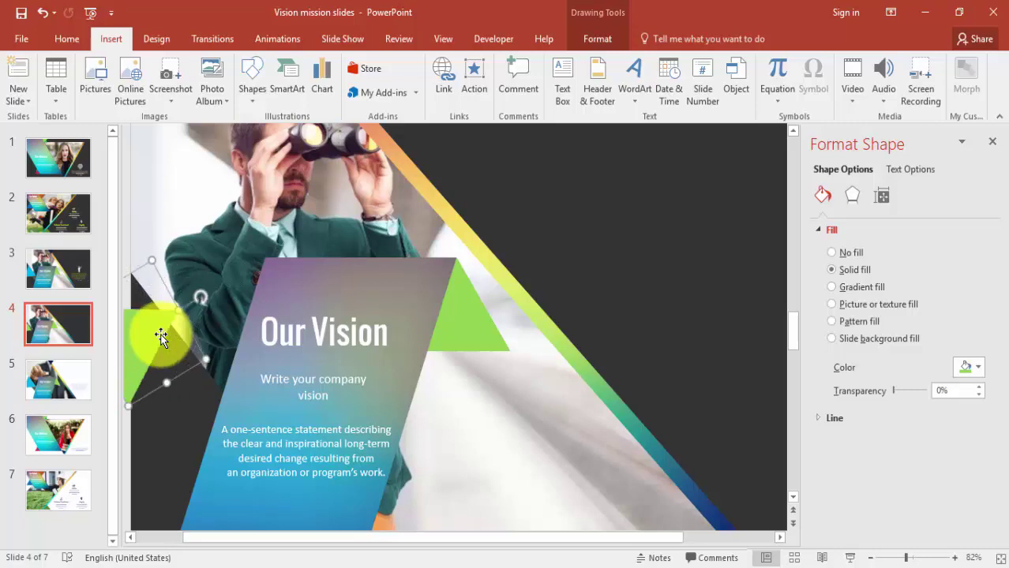
{"action": "key", "text": "alt+Right"}
{"action": "key", "text": "alt+Right"}
{"action": "key", "text": "alt+Right"}
{"action": "key", "text": "alt+Right"}
{"action": "key", "text": "alt+Right"}
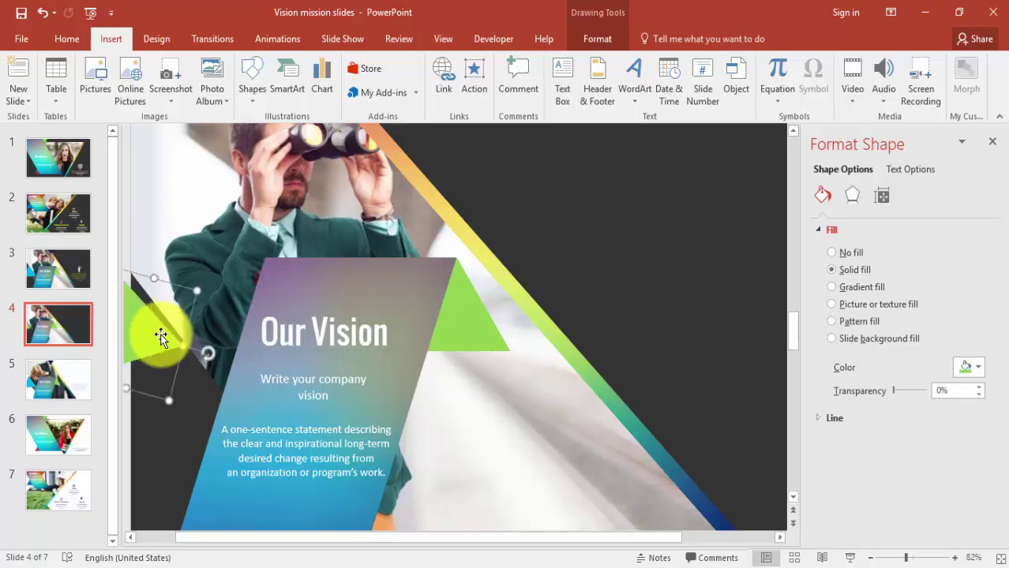
{"action": "left_click_drag", "start_coordinate": [161, 337], "coordinate": [180, 369]}
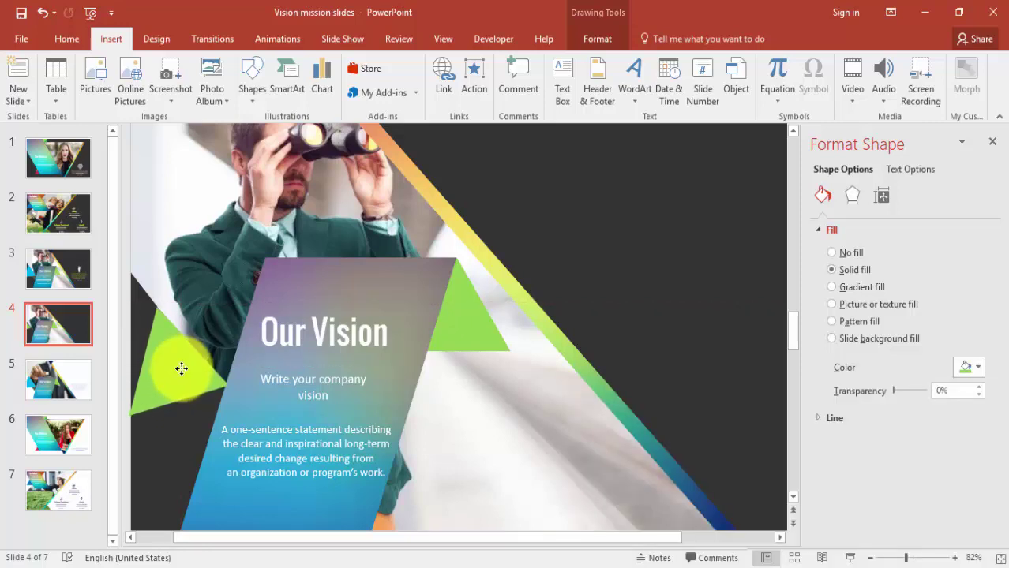
{"action": "left_click_drag", "start_coordinate": [181, 368], "coordinate": [182, 370]}
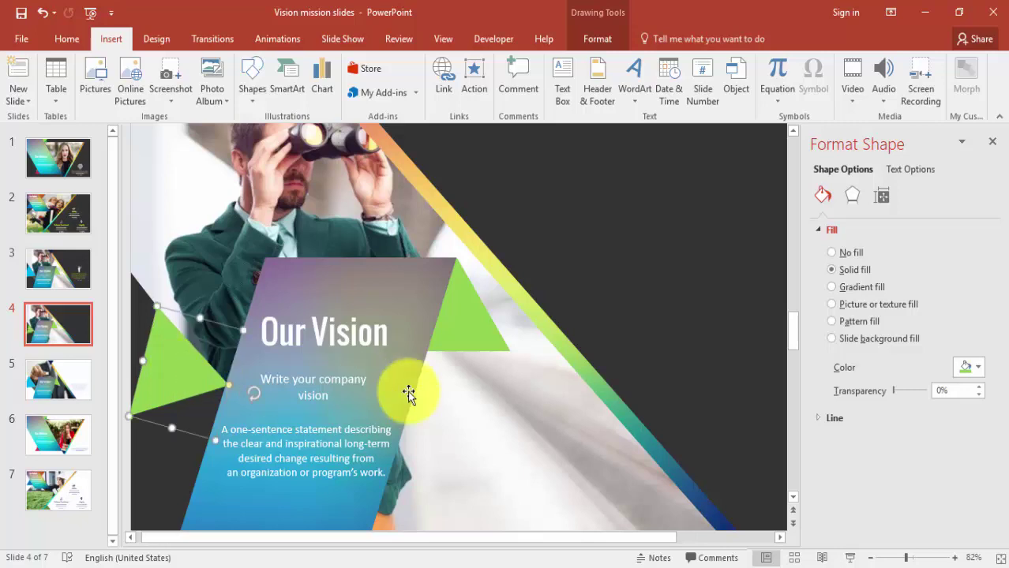
{"action": "left_click", "coordinate": [596, 37]}
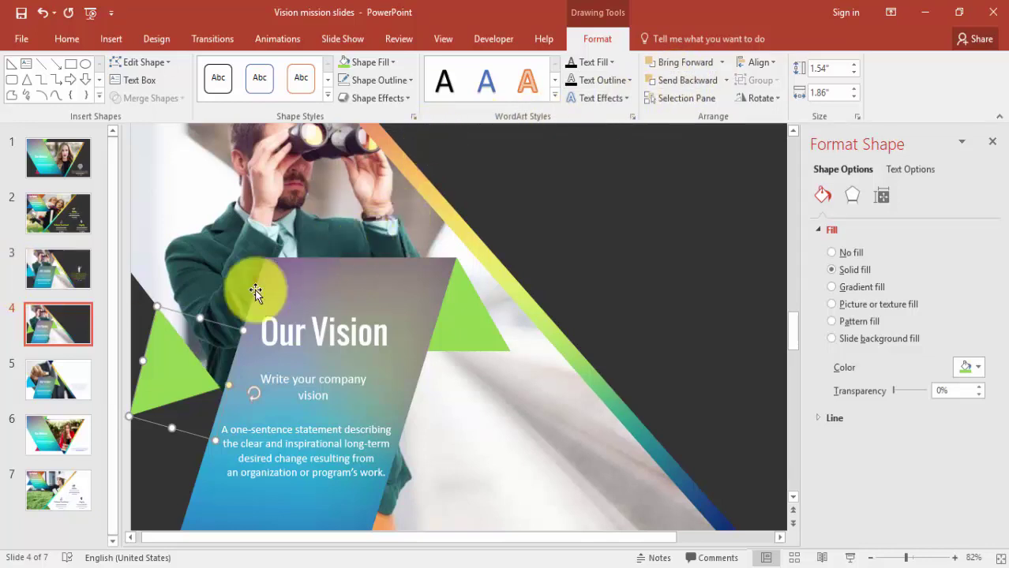
{"action": "left_click_drag", "start_coordinate": [620, 540], "coordinate": [726, 532]}
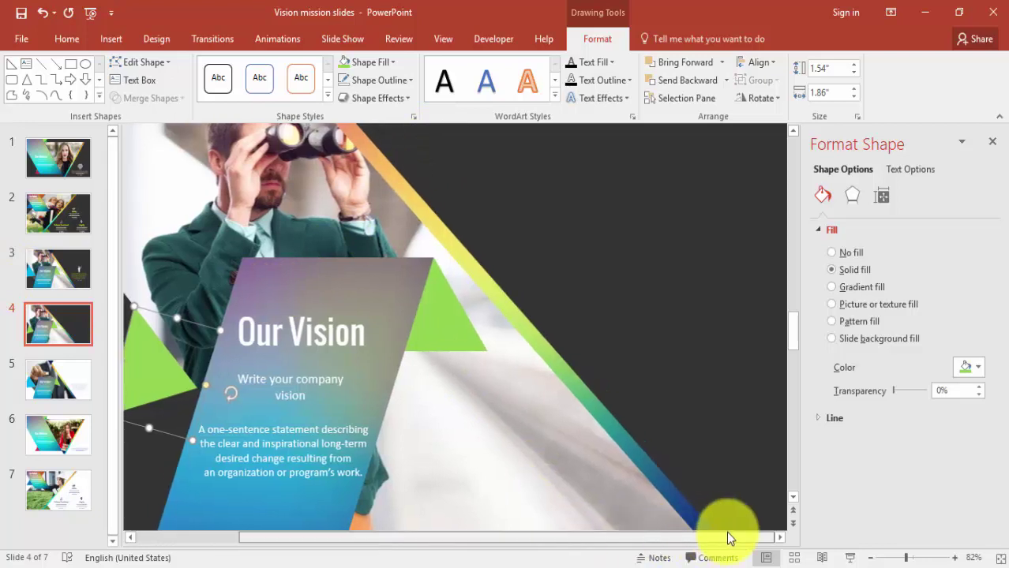
- On slide 3, select the telescope-man icon and the yellow vision statement
{"action": "left_click", "coordinate": [84, 278]}
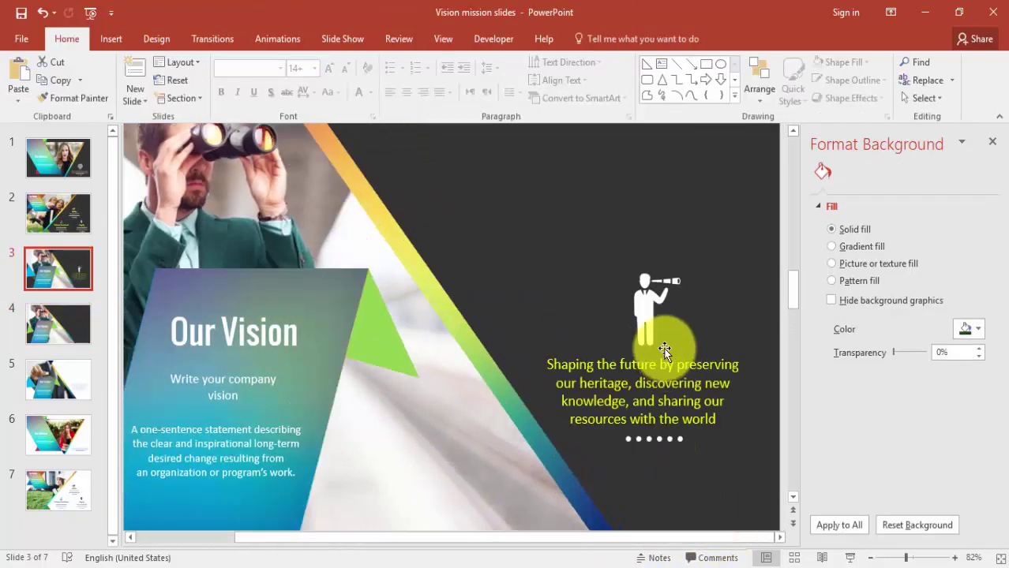
{"action": "left_click", "coordinate": [647, 296]}
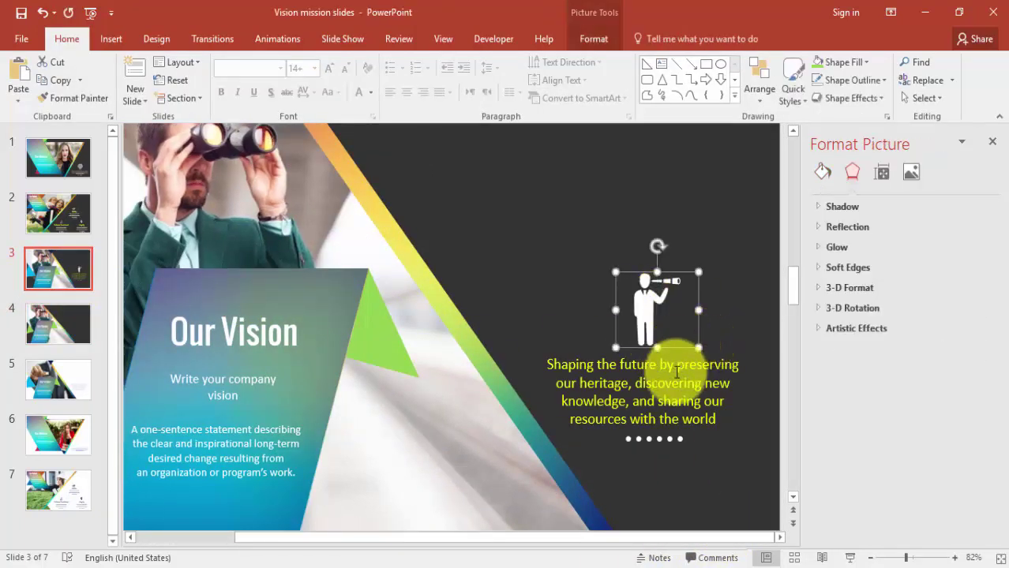
{"action": "left_click", "coordinate": [665, 431], "text": "shift"}
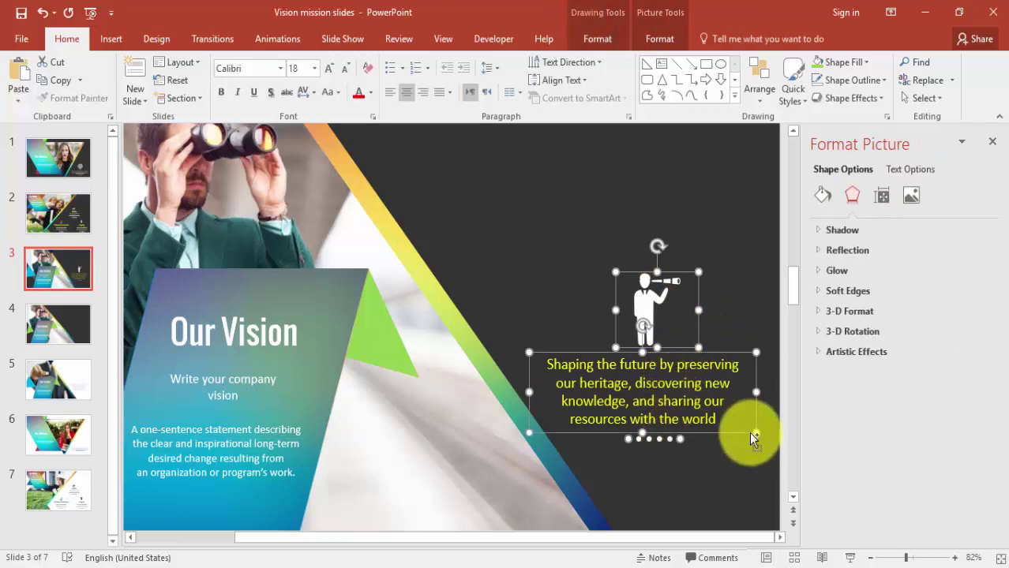